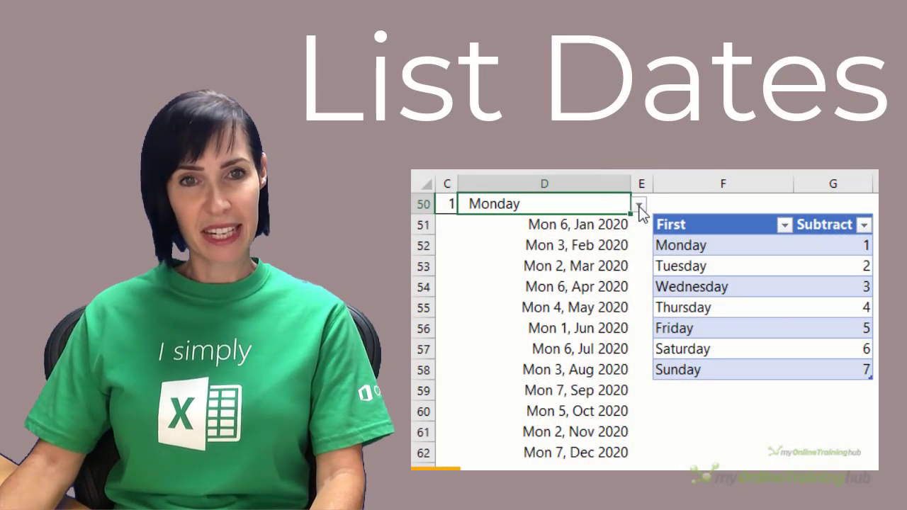
- Choose Saturday in the weekday drop-down list of cell D50
left_click(640, 207)
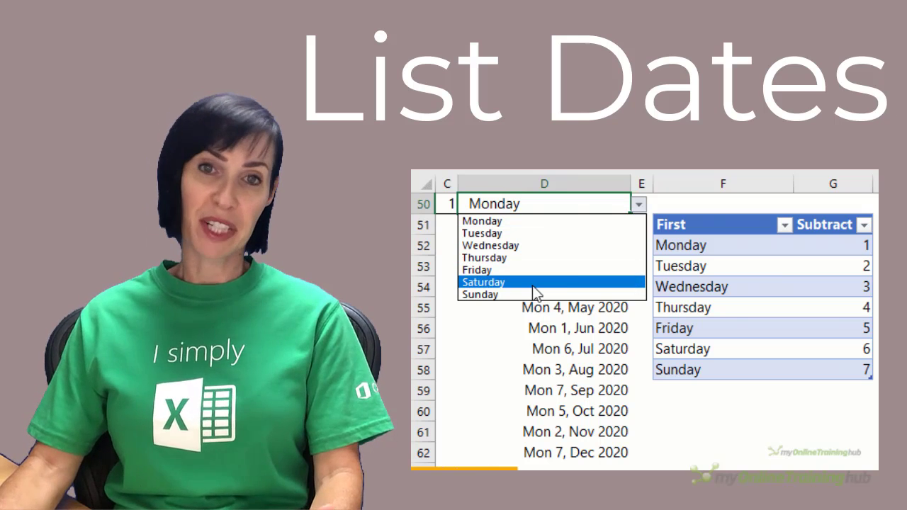
left_click(533, 286)
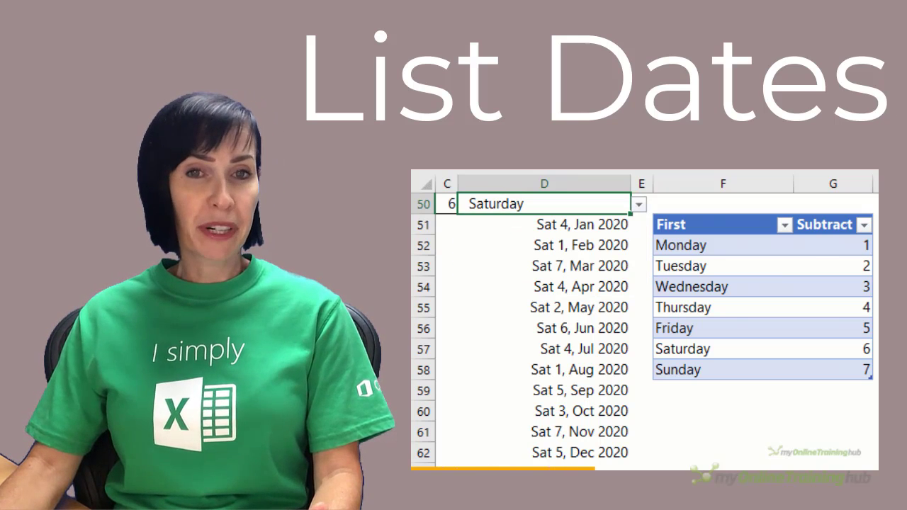
left_click(644, 203)
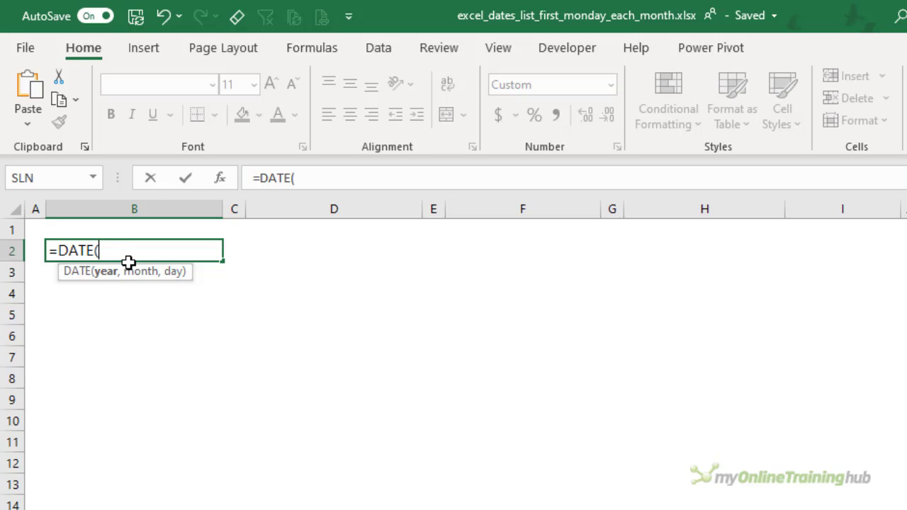
- Build the first part of the B2 formula for the 7th of each month: =DATE(2020,{1;2;3;4;5;6;7;8;9;10;11;12},7)
type("2020,")
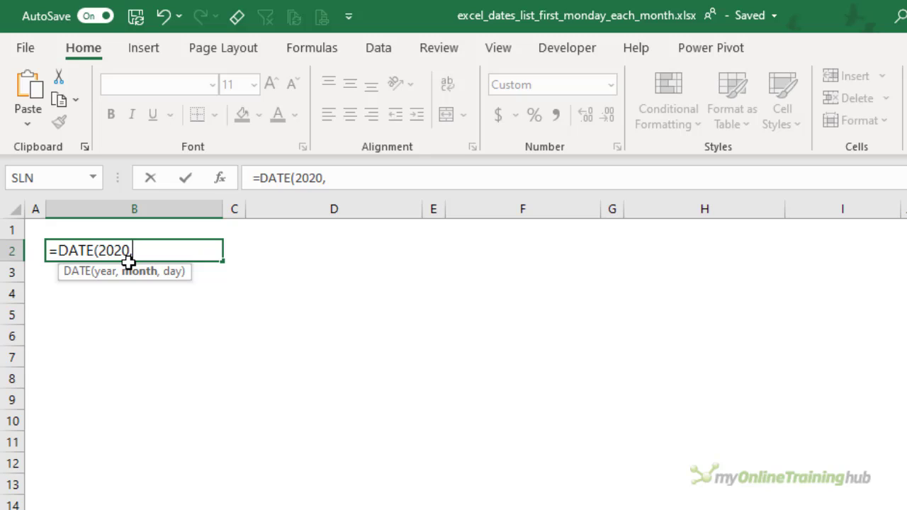
type("{1;2;")
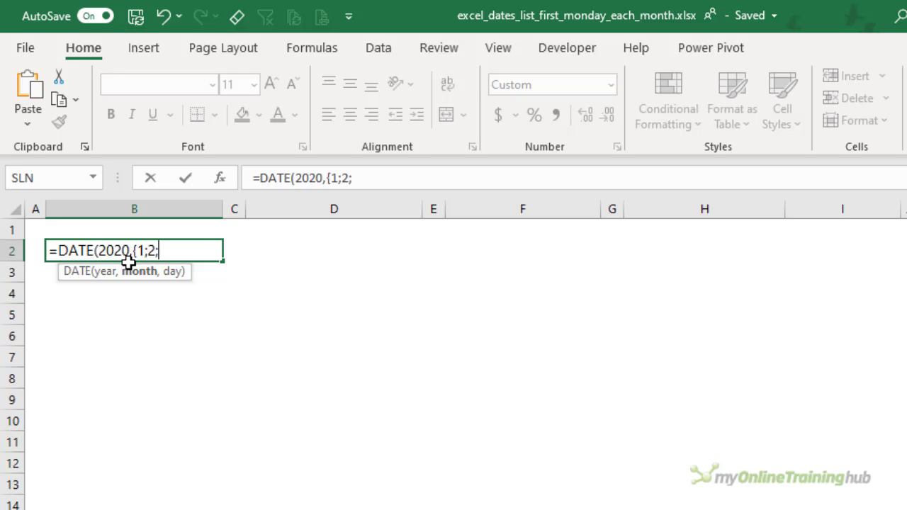
type("3;4;5;6;")
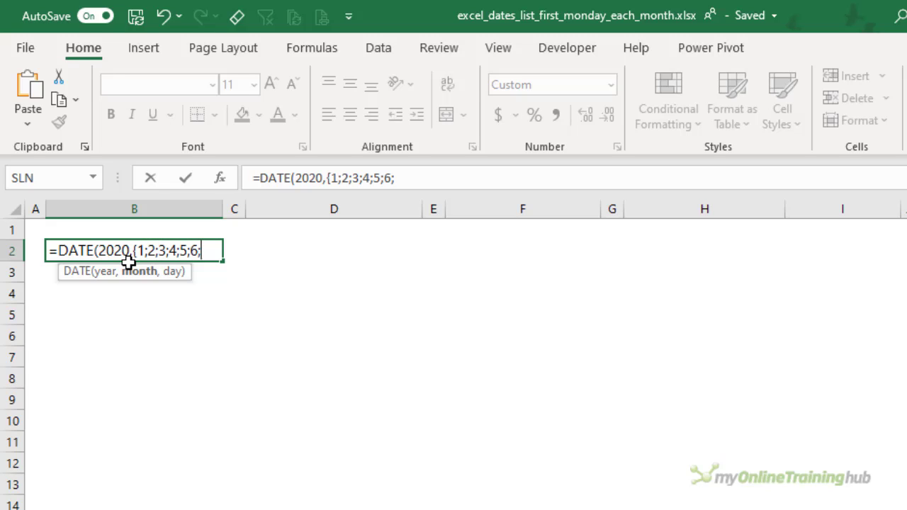
type("7;8;9;10;")
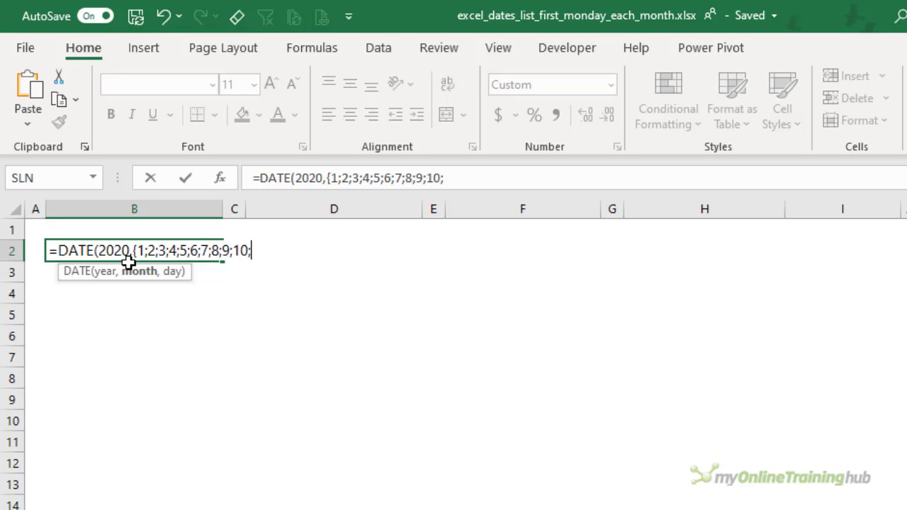
type("11;12")
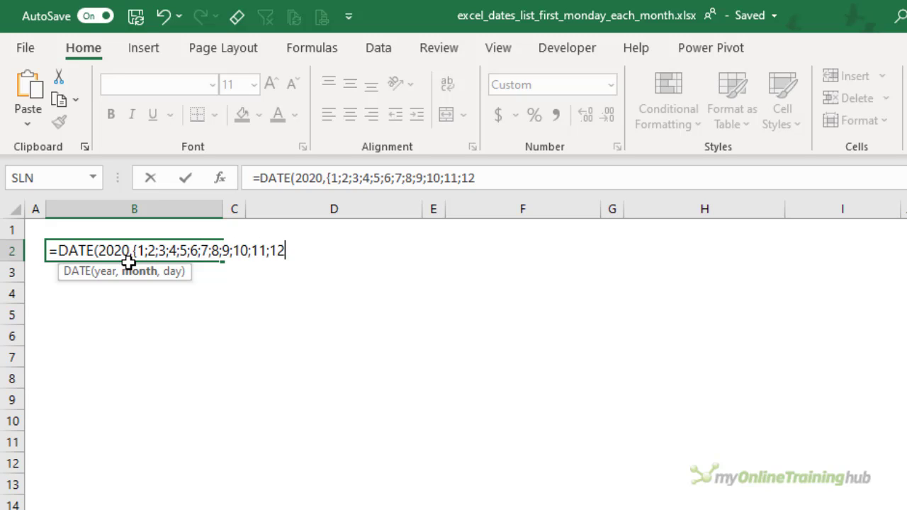
type("},7")
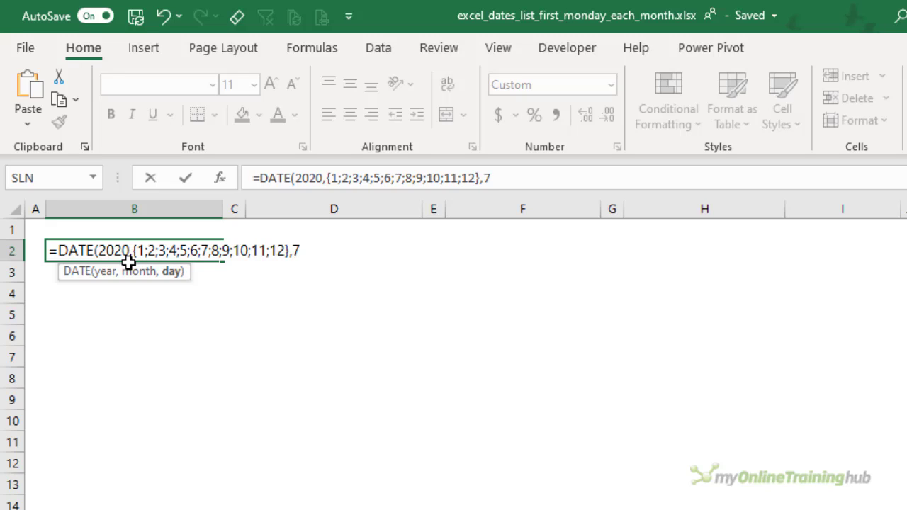
type(")")
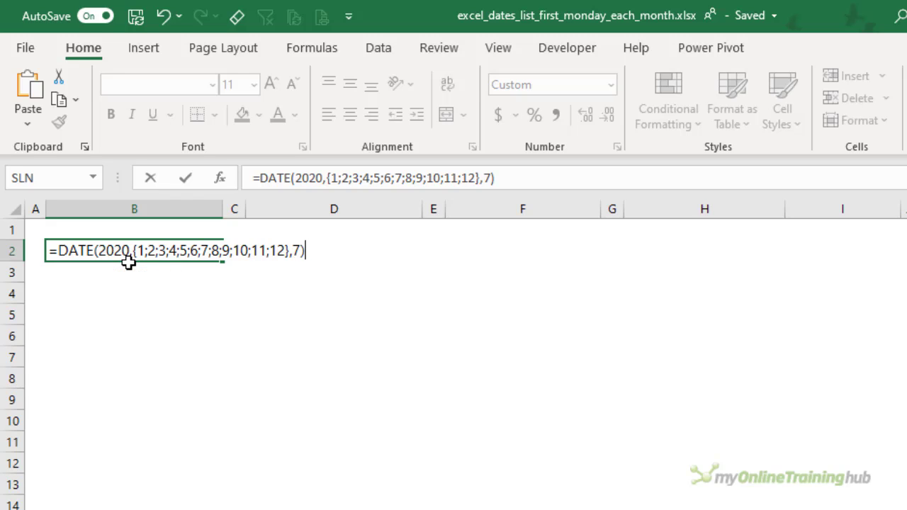
- Subtract a WEEKDAY function in the B2 formula, reusing the copied DATE expression with day 1 and minus 1 as its serial number
left_click_drag(314, 257, 62, 268)
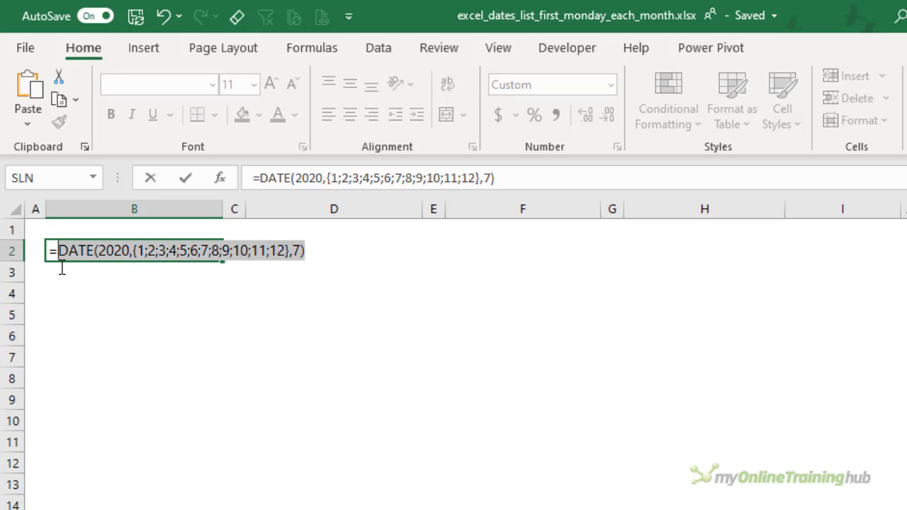
key("ctrl+c")
left_click(330, 251)
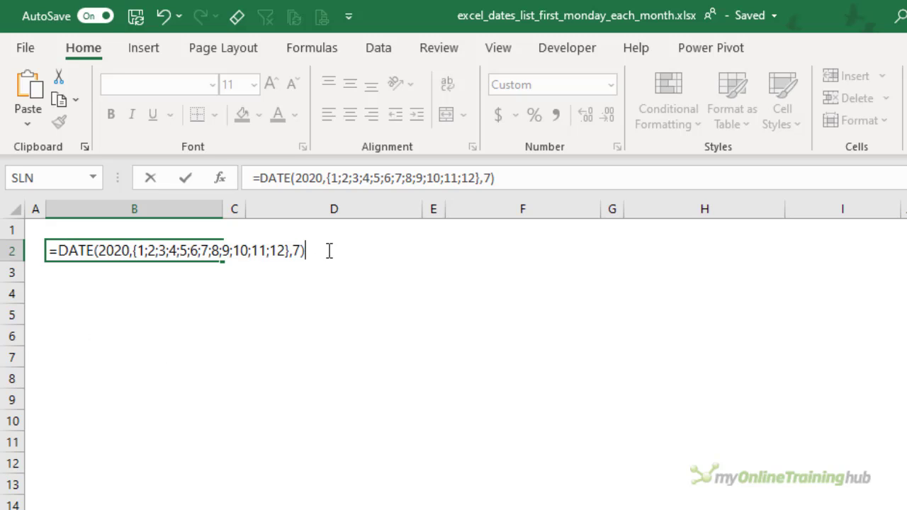
type("-wee")
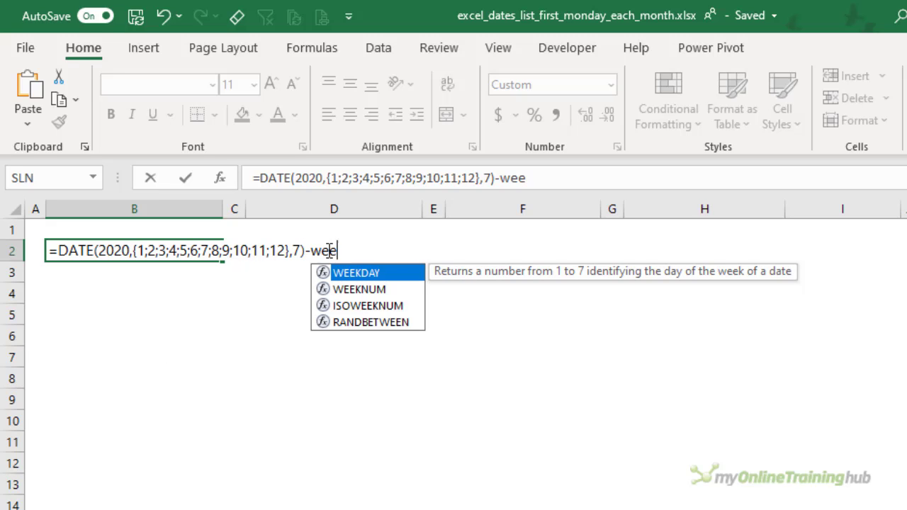
key("Tab")
key("ctrl+v")
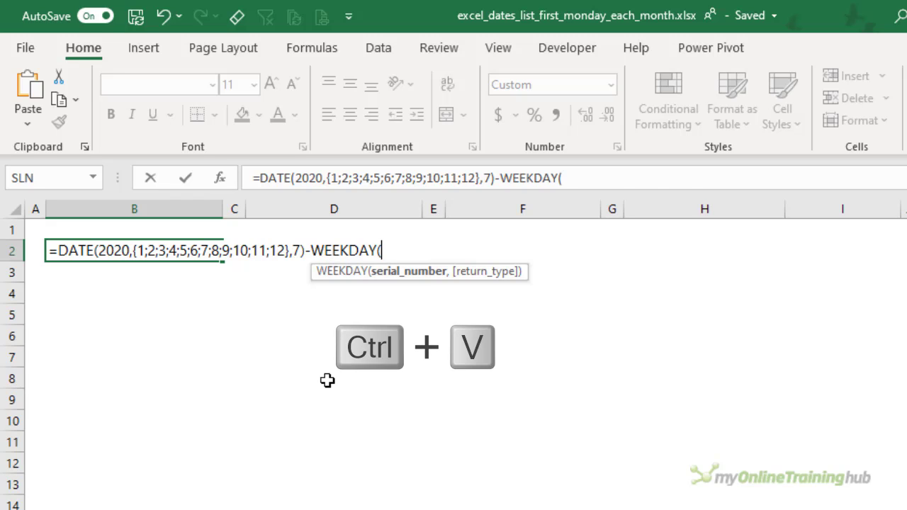
key("BackSpace")
key("BackSpace")
type("1")
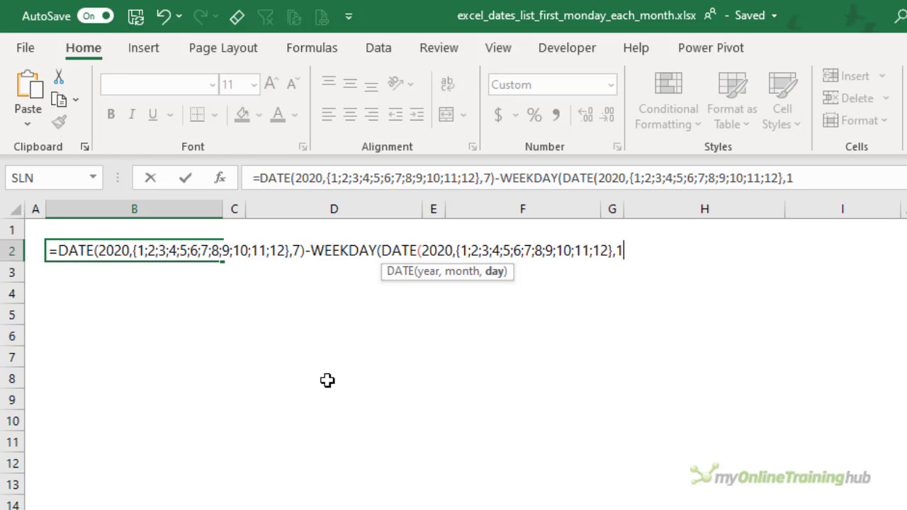
type(")-1")
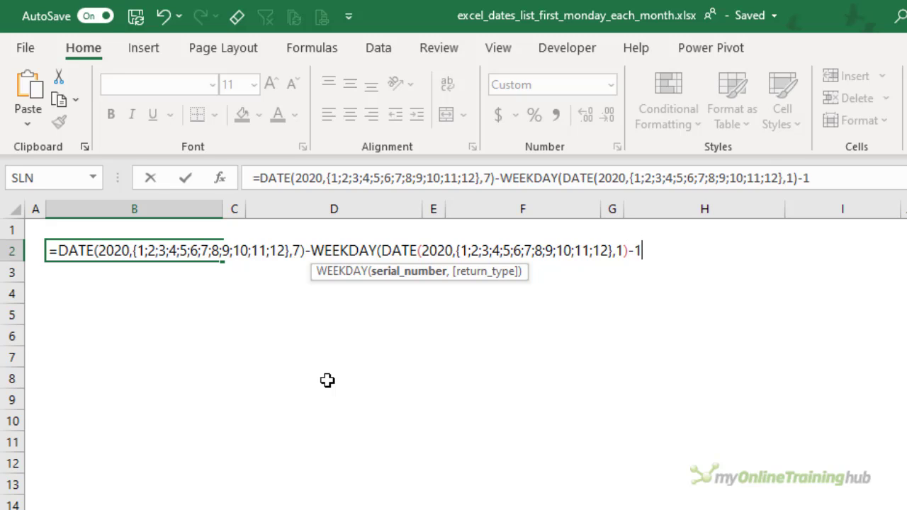
- Set the WEEKDAY return type to 3, numbers 0 (Monday) through 6 (Sunday), and complete the B2 formula
type(",")
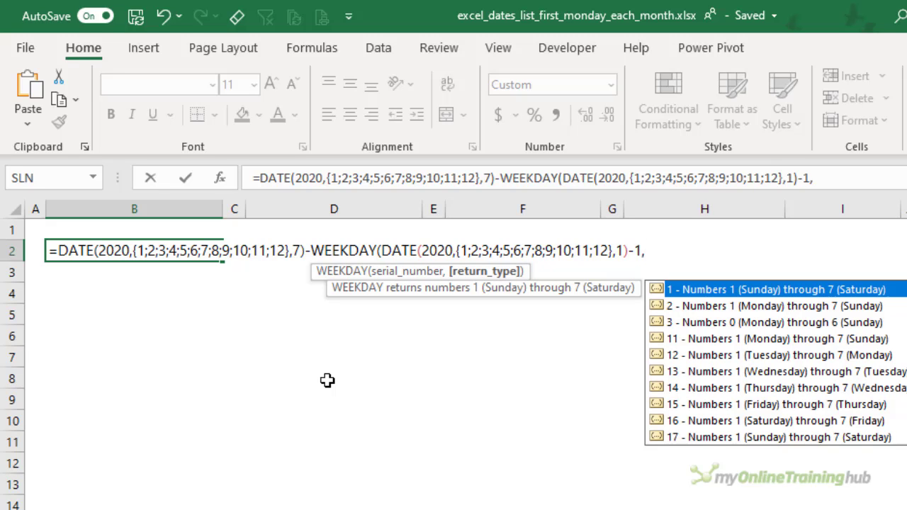
key("Down")
key("Down")
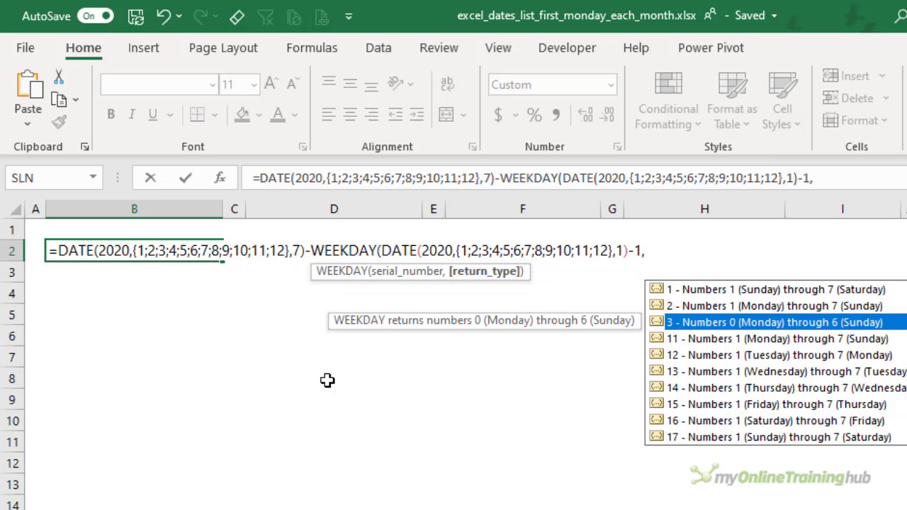
key("Tab")
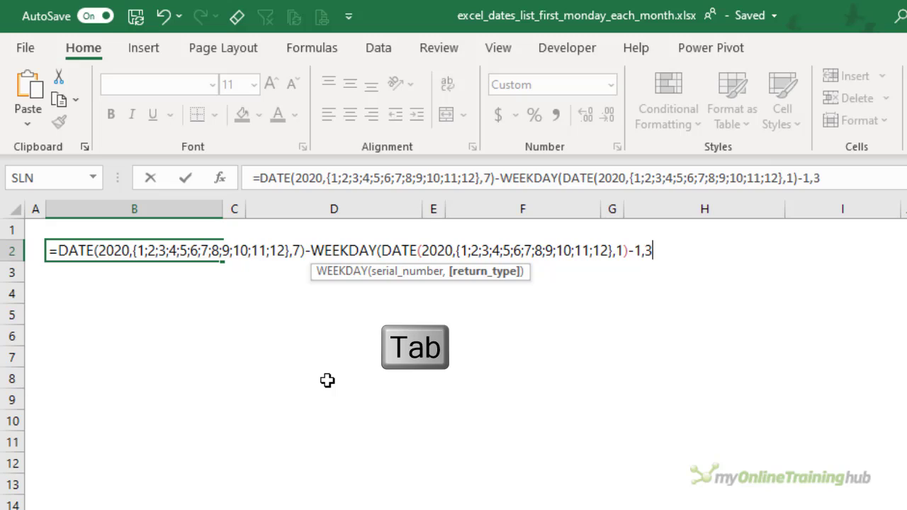
type(")")
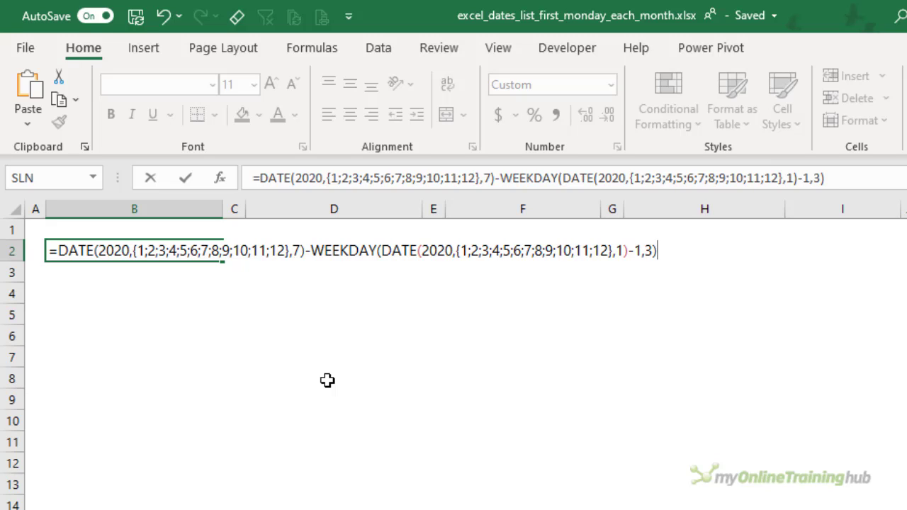
key("Return")
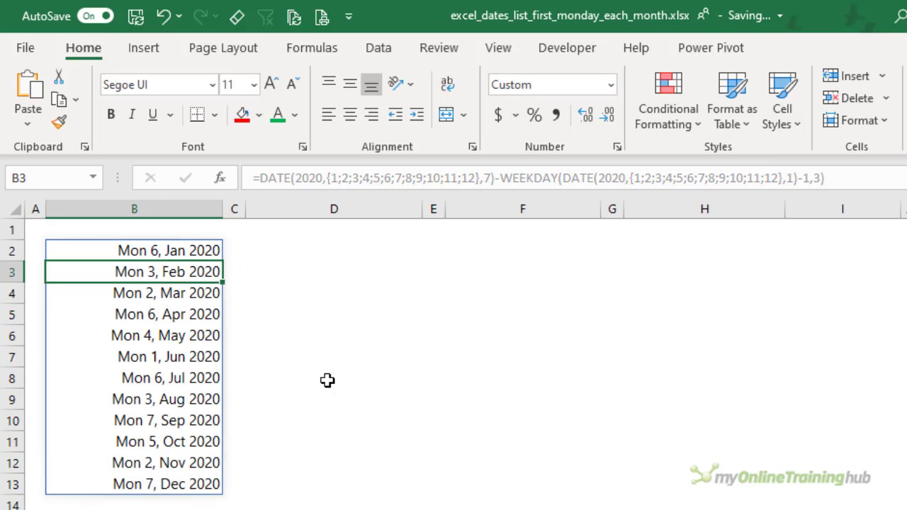
- Copy the full formula text from cell B2 and leave the cell unaltered
key("Up")
key("F2")
key("shift+Home")
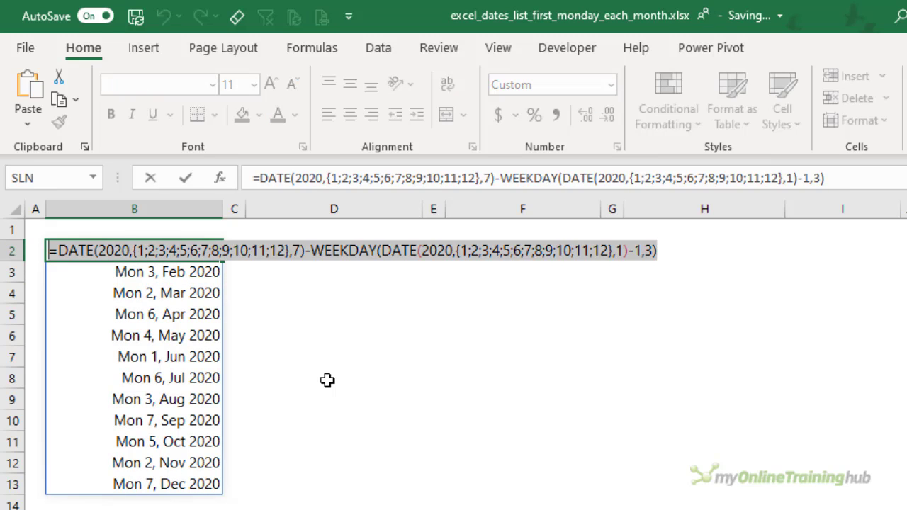
type("`")
key("Escape")
- Enter the copied DATE and WEEKDAY formula as a multi-cell array formula in D2:D13
key("Right")
key("Right")
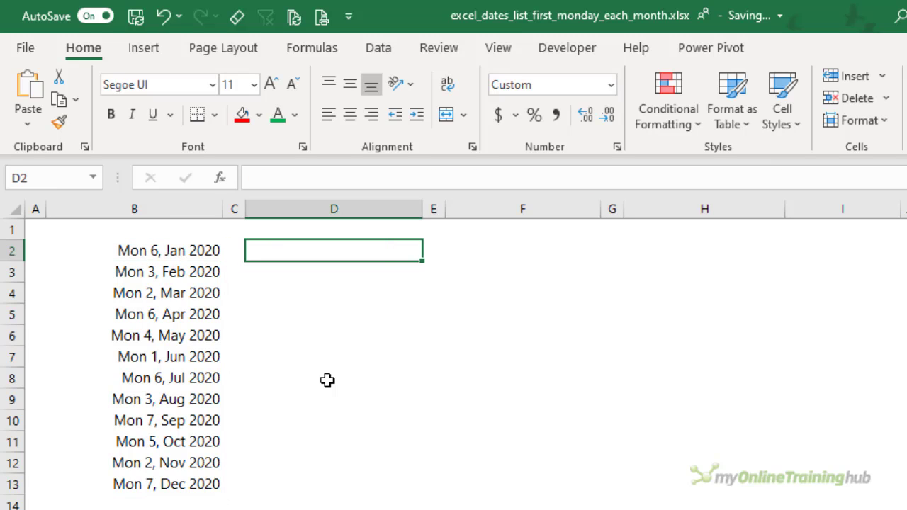
key("shift+Down")
key("shift+Down")
key("shift+Down")
key("shift+Down")
key("shift+Down")
key("shift+Down")
key("shift+Down")
key("shift+Down")
key("shift+Down")
key("shift+Down")
key("shift+Down")
key("shift+Down")
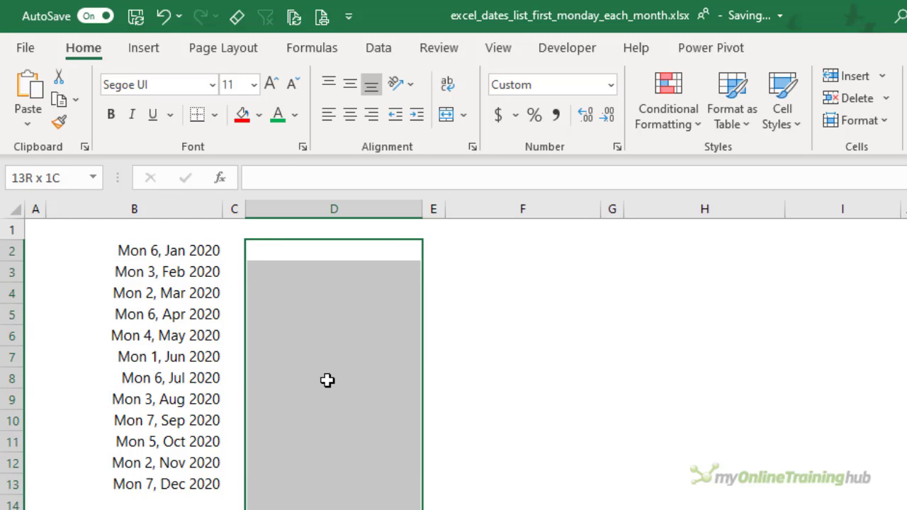
key("shift+Up")
key("shift+Up")
key("shift+Down")
key("F2")
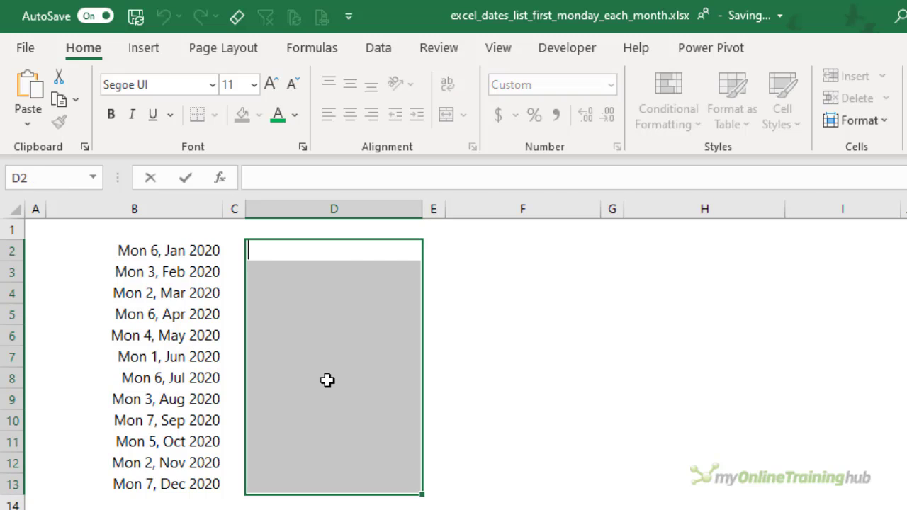
key("ctrl+v")
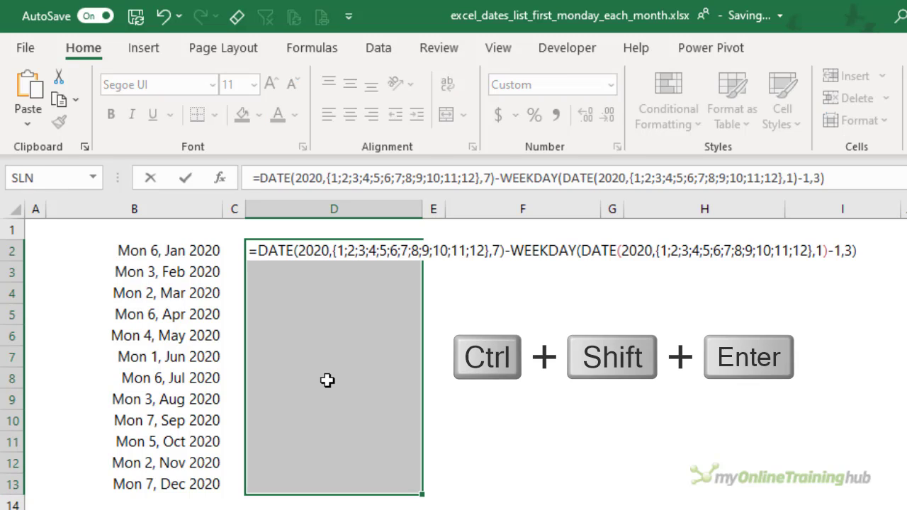
key("ctrl+shift+Return")
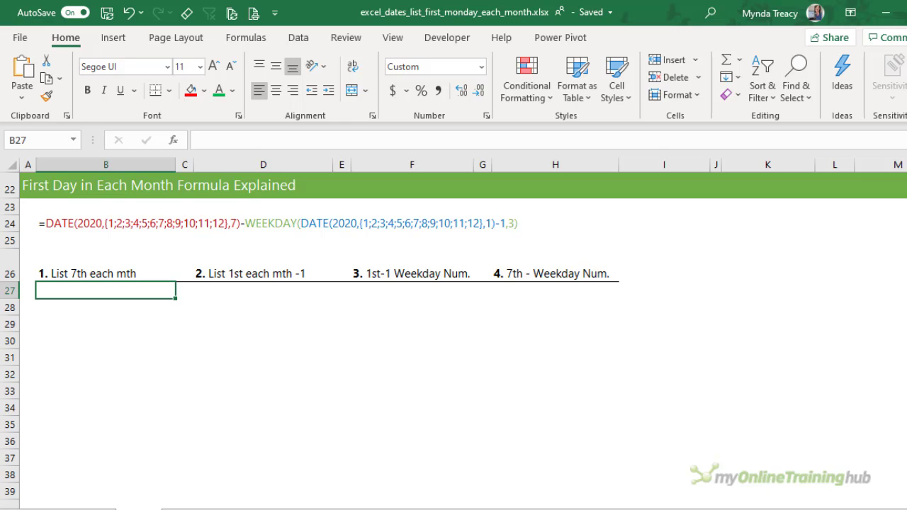
- Write =DATE(2020,{1;2;3;4;5;6;7;8;9;10;11;12},7) in cell B27 to list the 7th of each month
type("=dat")
key("Tab")
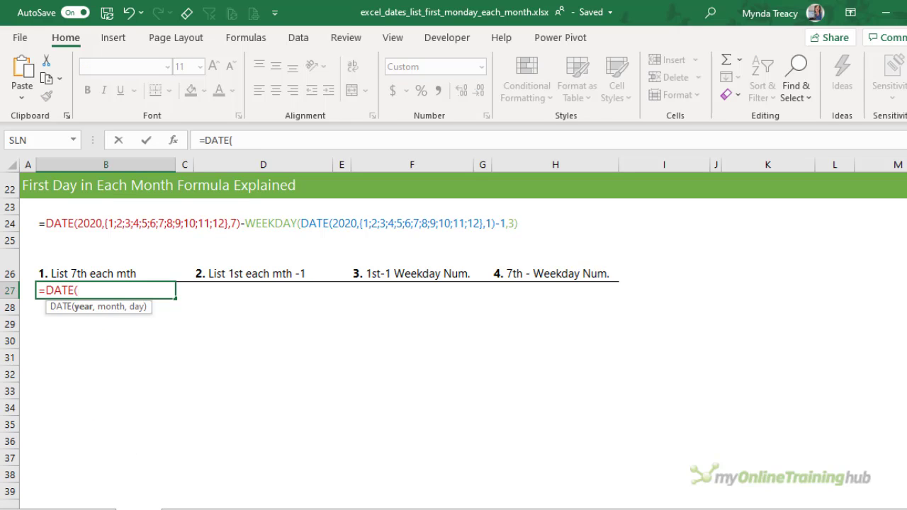
type("2020,")
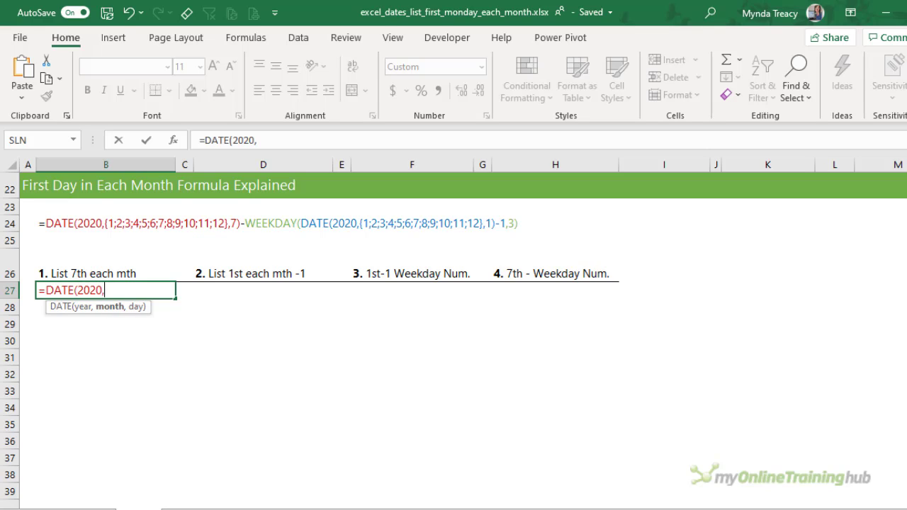
type("{1;2;3;4;5;6")
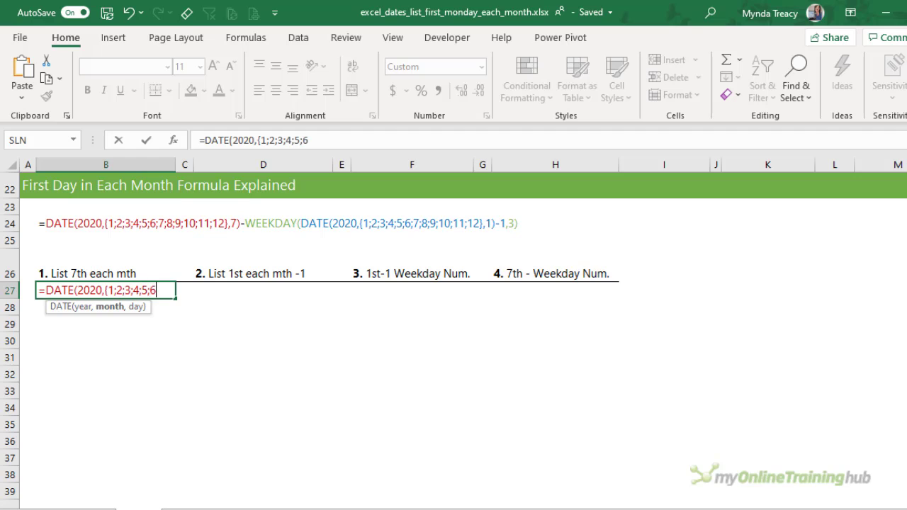
type(";7;8;9;10;11;12},7")
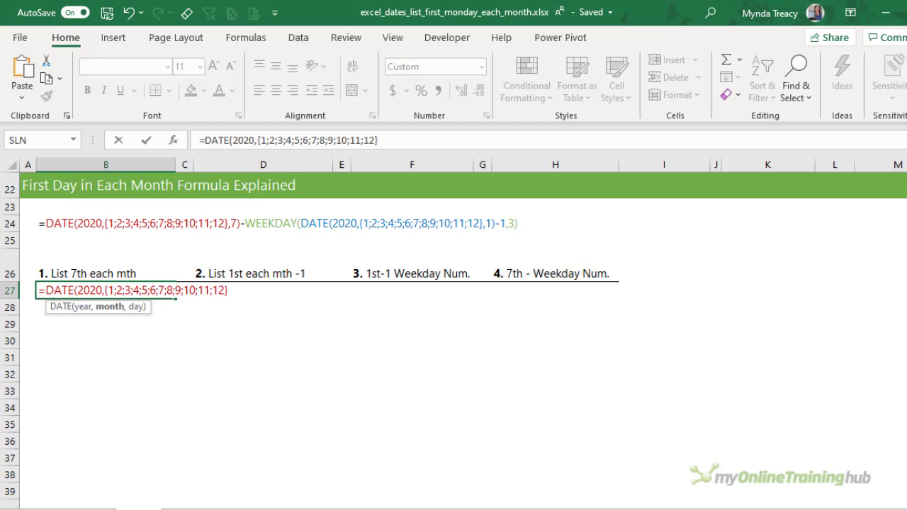
type(")")
- Enter =DATE(2020,{1;2;3;4;5;6;7;8;9;10;11;12},1)-1 in cell D27, adapting the copied DATE formula
left_click(263, 290)
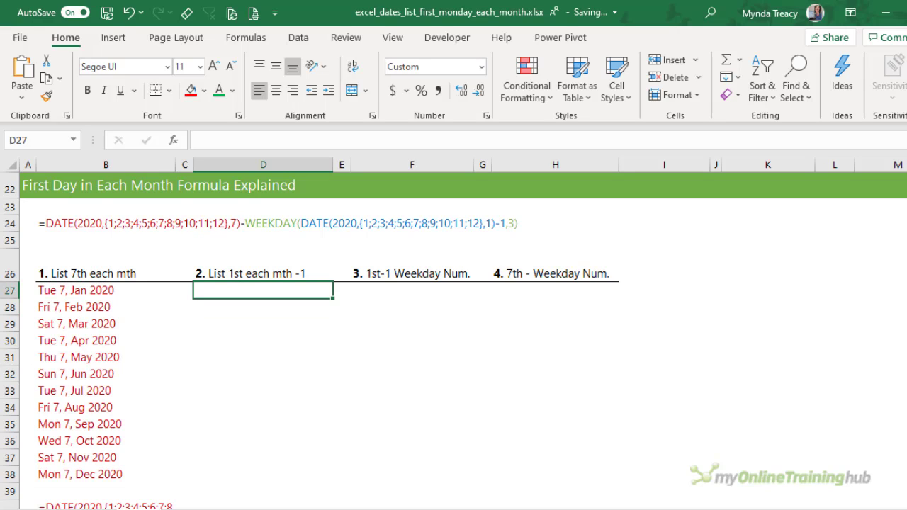
key("F2")
key("ctrl+v")
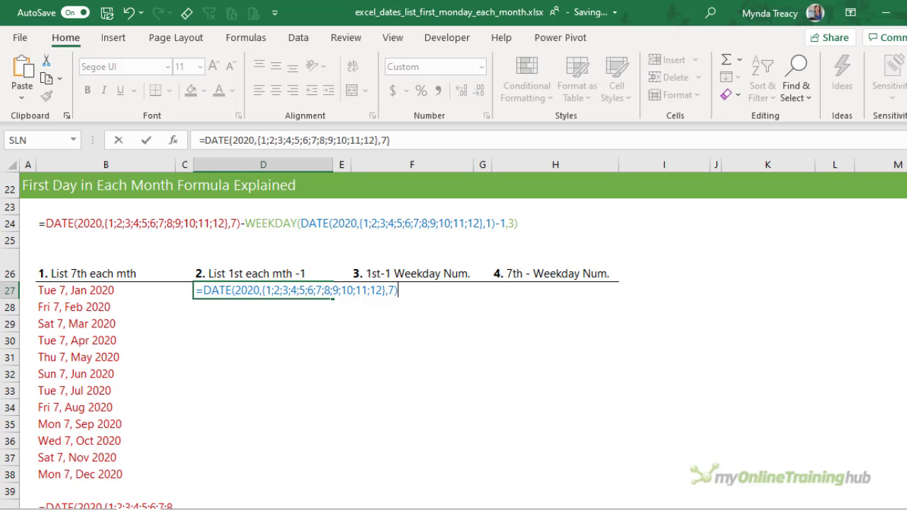
key("BackSpace")
key("BackSpace")
type("1")
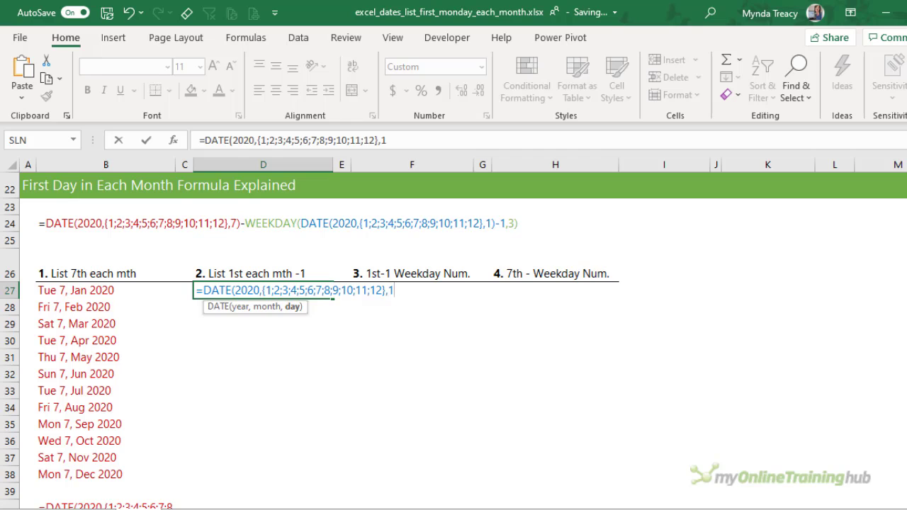
type(")-1")
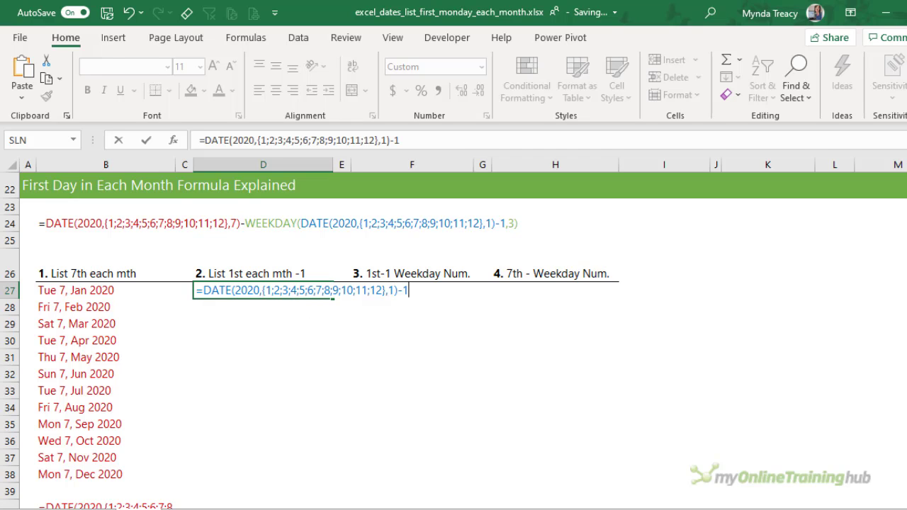
key("Return")
- Enter =WEEKDAY(D27,3) in cell F27, using return type 3, numbers 0 (Monday) through 6 (Sunday)
left_click(342, 290)
left_click(411, 290)
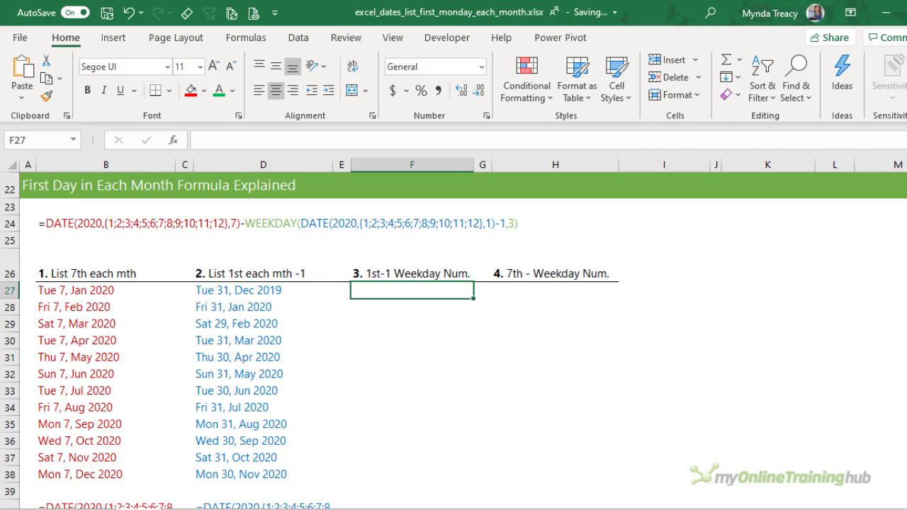
left_click(263, 290)
left_click(412, 290)
type("=wee")
key("Tab")
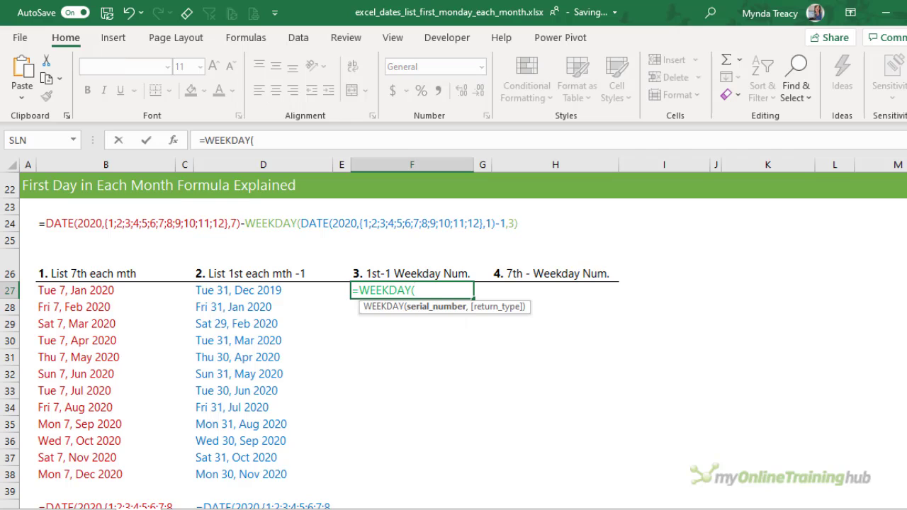
left_click(263, 290)
type(",")
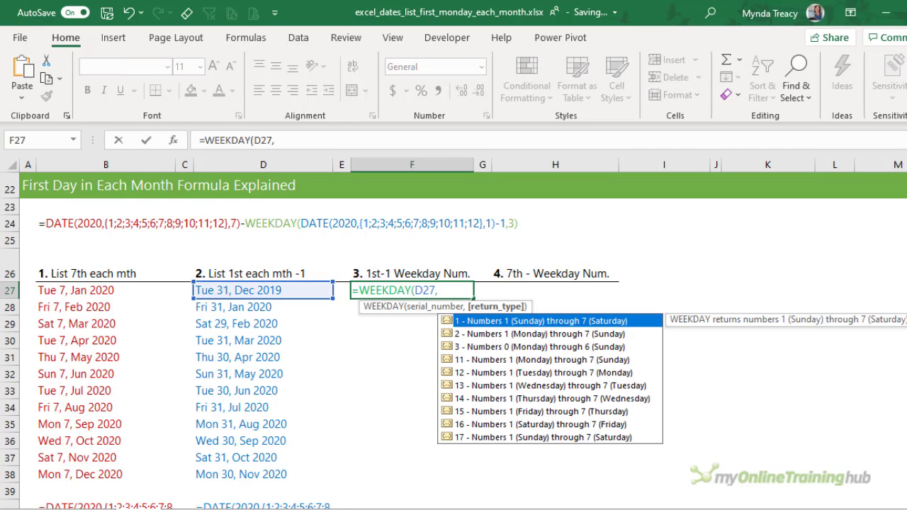
type("3")
key("Down")
key("Down")
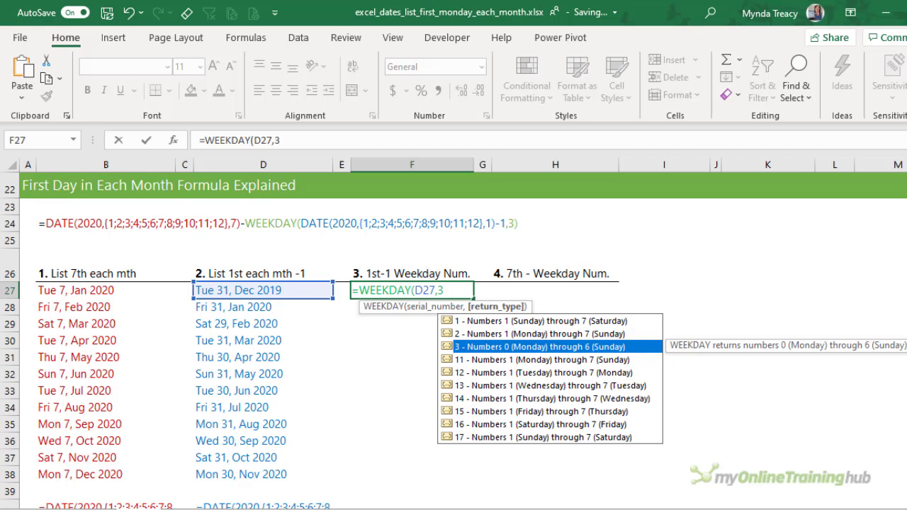
type(")")
key("ctrl+Return")
- Copy the WEEKDAY formula in F27 down through F38
key("ctrl+c")
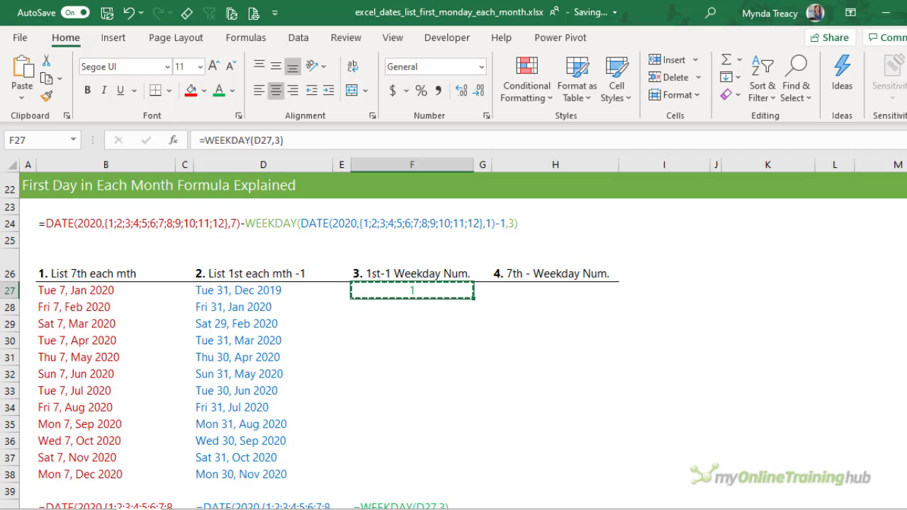
key("shift+Down")
key("shift+Down")
key("shift+Down")
key("shift+Down")
key("shift+Down")
key("shift+Down")
key("shift+Down")
key("shift+Down")
key("shift+Down")
key("shift+Down")
key("shift+Down")
key("Return")
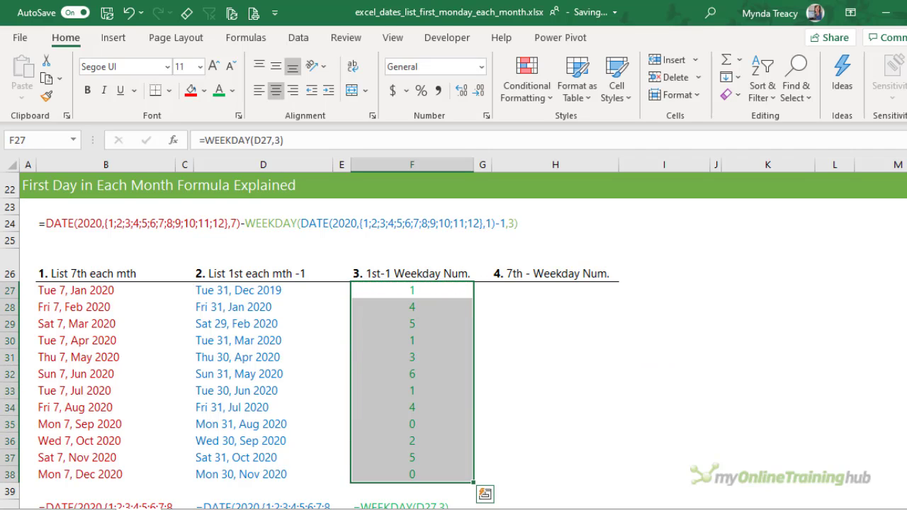
- Fill H27:H38 with =B27-F27 to subtract each weekday number from the 7th of the month
key("Right")
key("Right")
key("shift+Down")
key("shift+Down")
key("shift+Down")
key("shift+Down")
key("shift+Down")
key("shift+Down")
key("shift+Down")
key("shift+Down")
key("shift+Down")
key("shift+Down")
key("shift+Down")
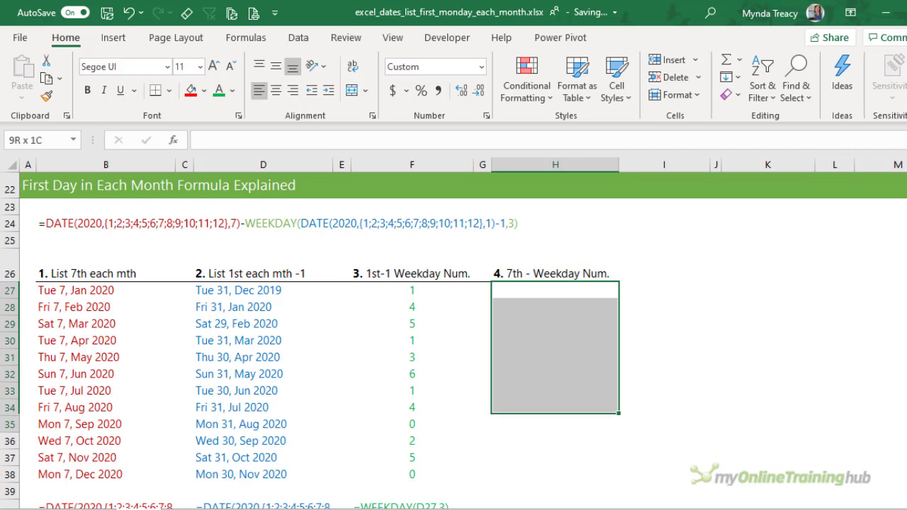
type("=")
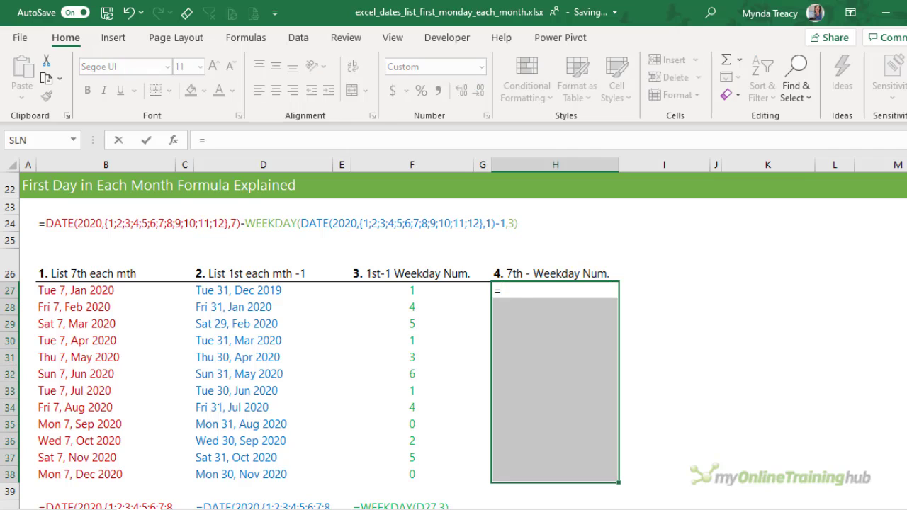
key("Left")
key("Left")
key("Left")
key("Left")
key("Left")
key("Left")
type("-")
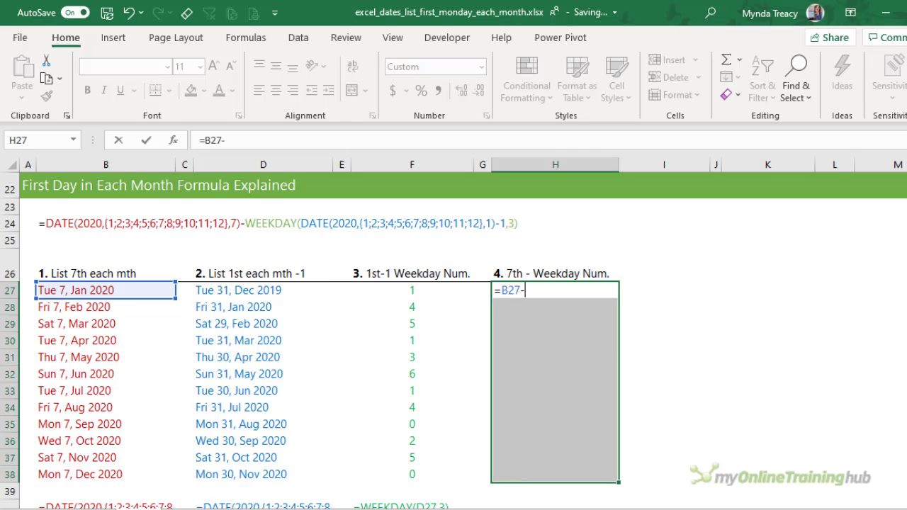
key("Left")
key("Left")
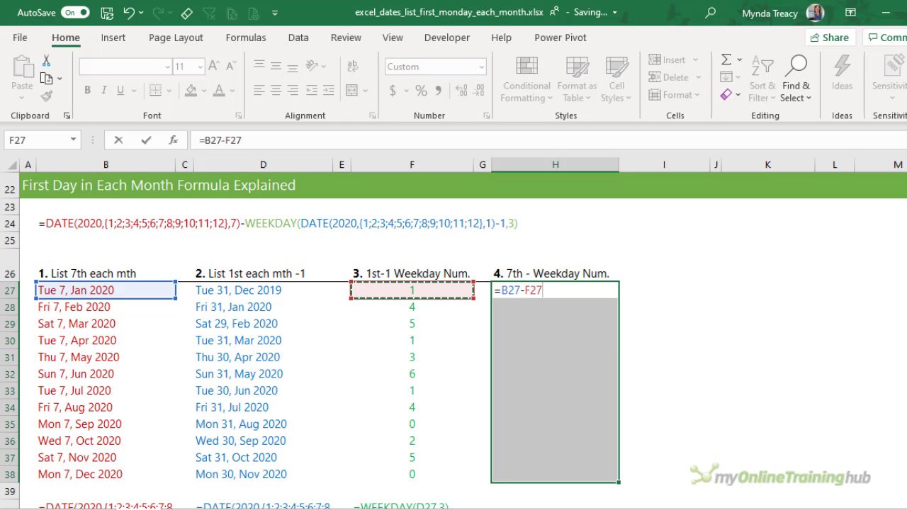
key("ctrl+Return")
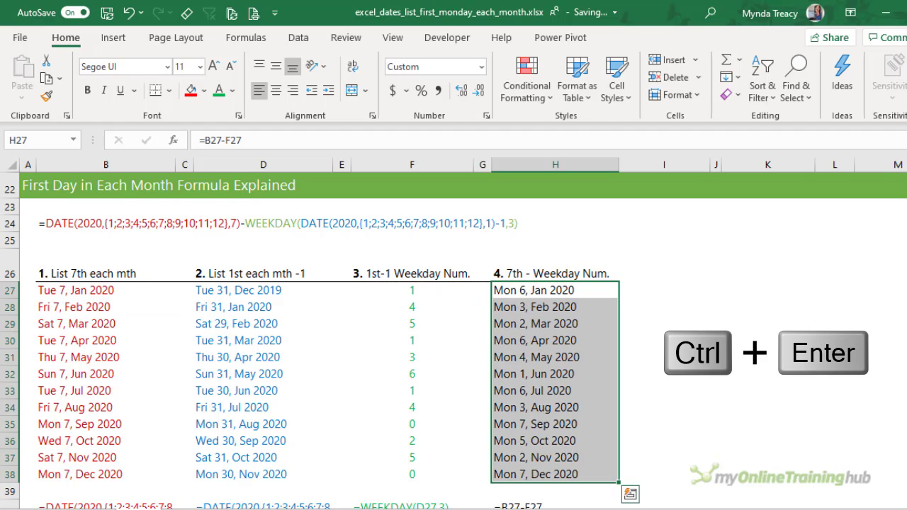
left_click(555, 290)
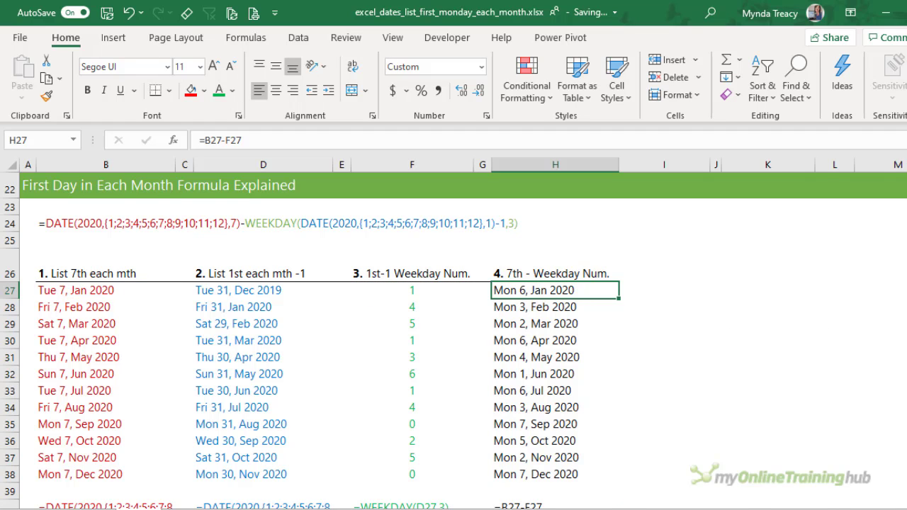
- Begin the formula =DATE(2020,ROW(1:12) in cell B91 of the Replace Month Array with ROW Function section
scroll(453, 340, "down", 1)
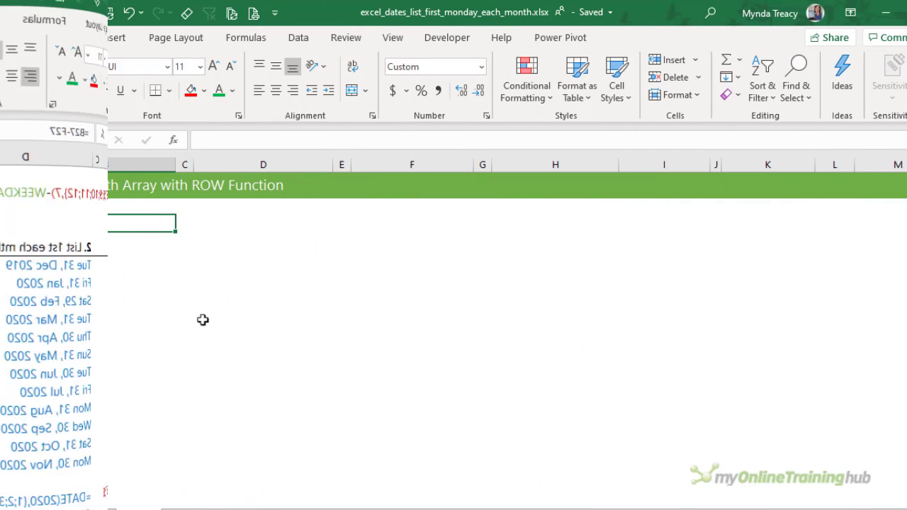
type("=date")
key("Tab")
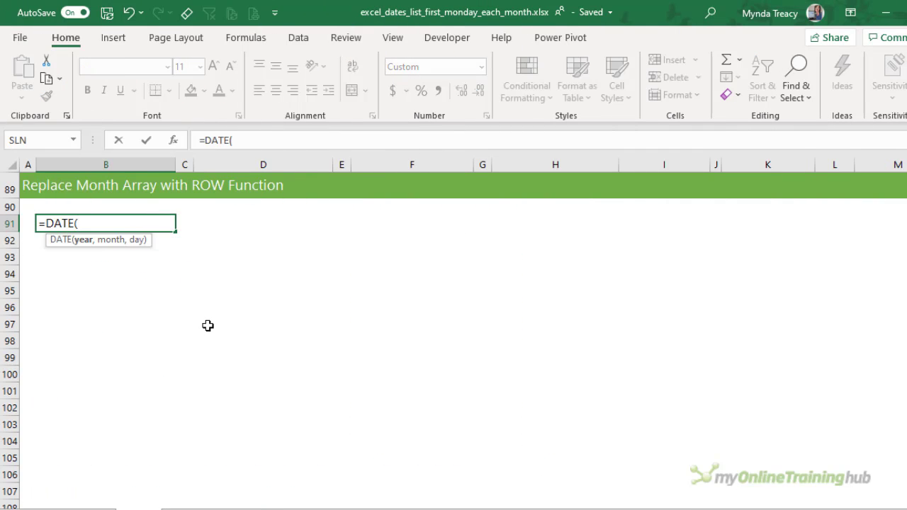
type("2020,")
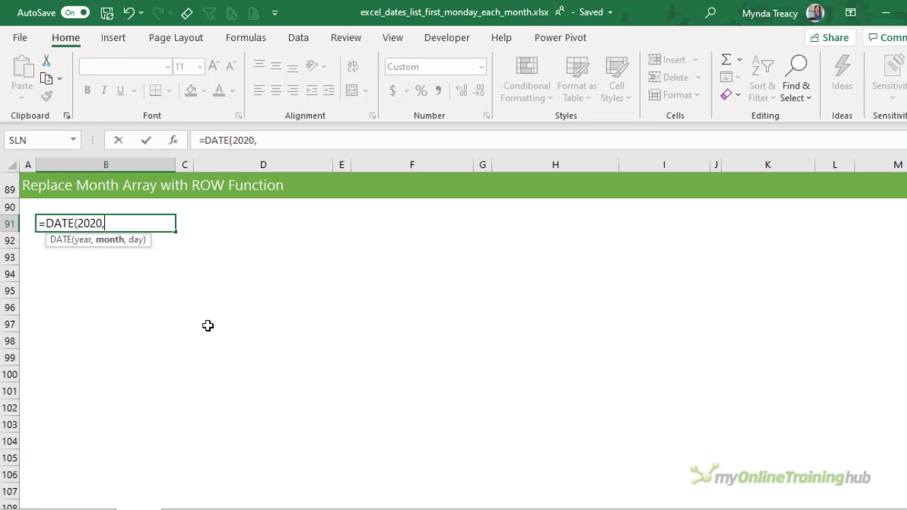
type("row")
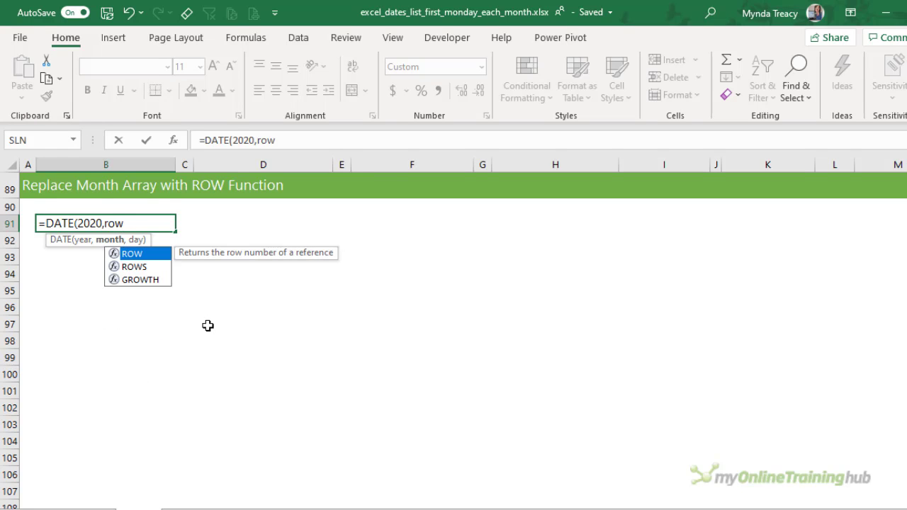
key("Tab")
type("1")
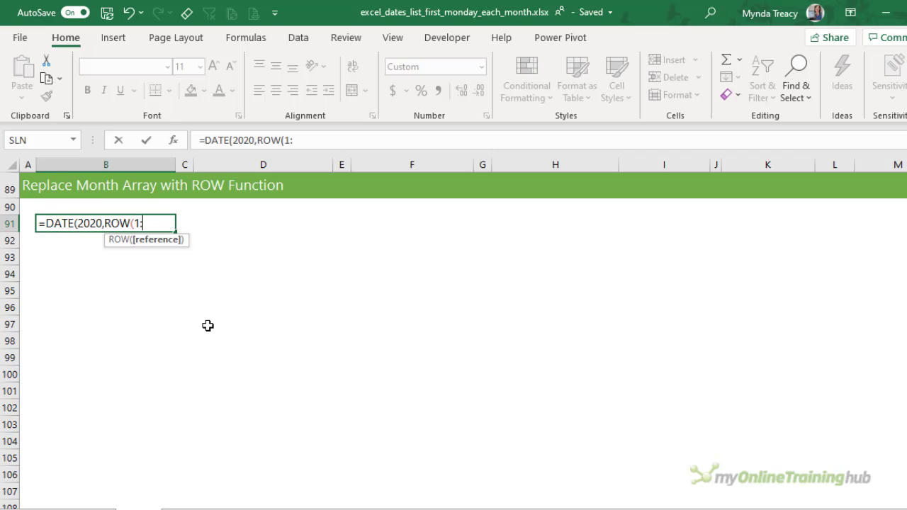
type(":12)")
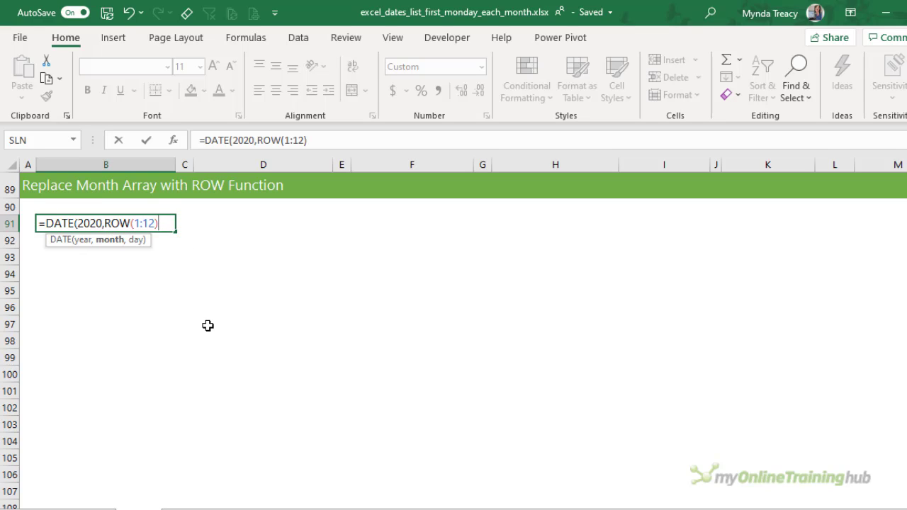
- Evaluate only the ROW(1:12) part of the B91 formula to inspect its array, and restore the function
left_click_drag(159, 223, 104, 223)
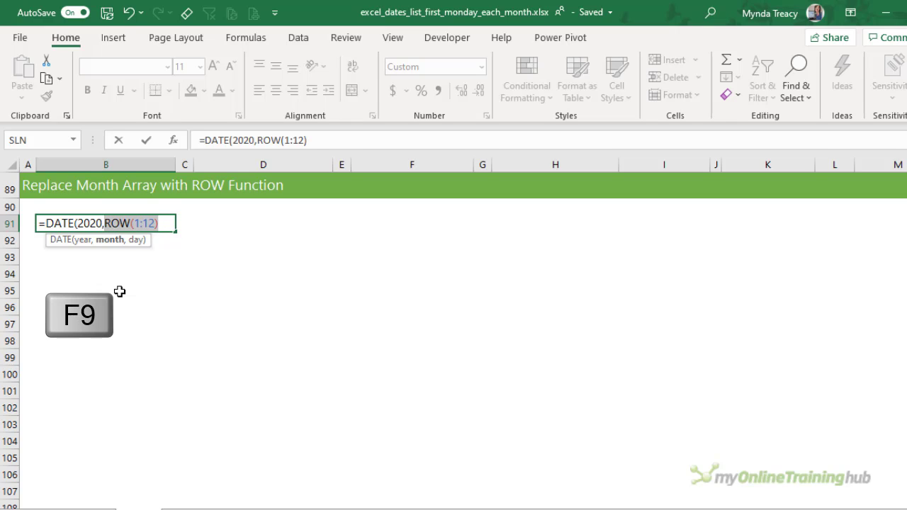
key("F9")
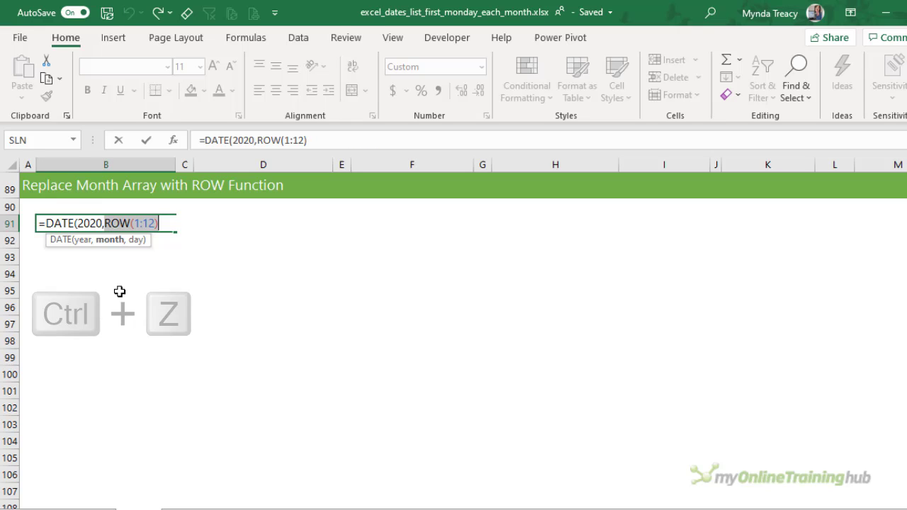
key("Right")
- Set 7 as the day argument, close the DATE function in B91, and copy its text without the equals sign
type(",")
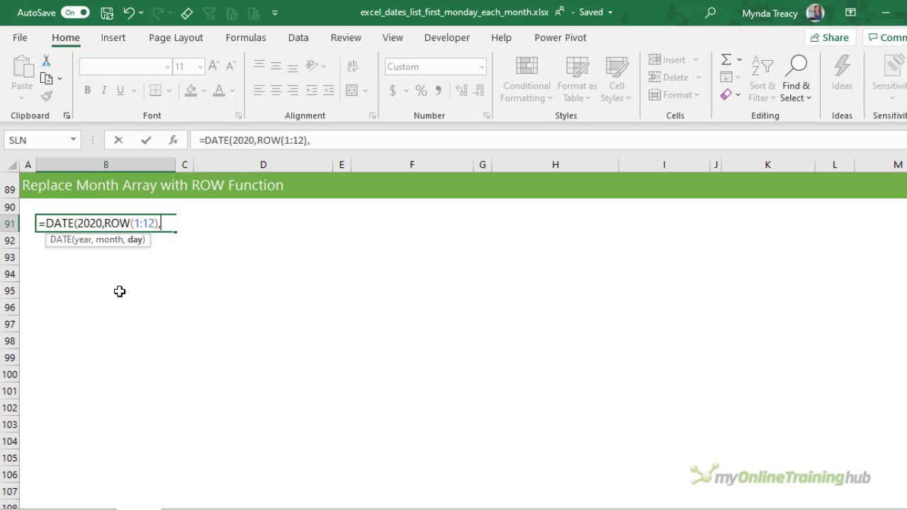
type("7)")
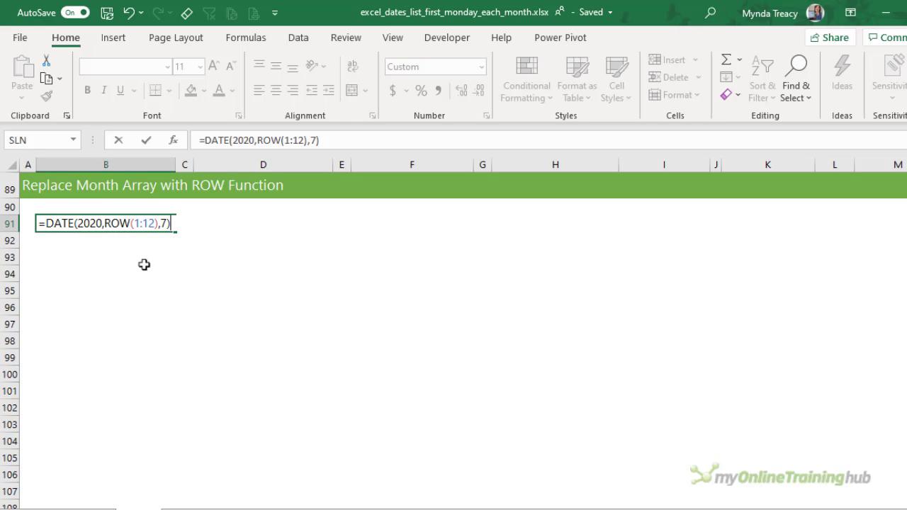
left_click_drag(180, 226, 47, 225)
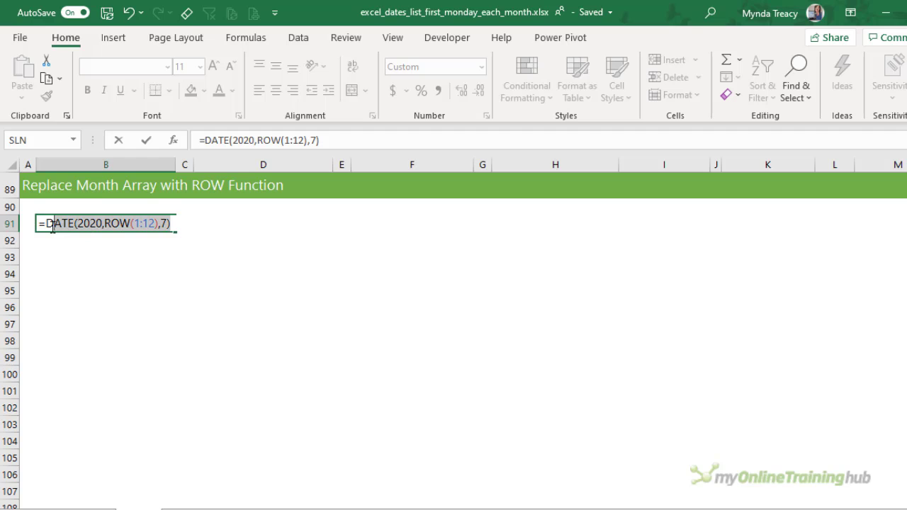
key("ctrl+c")
- Append -WEEKDAY(DATE(2020,ROW(1:12),1)-1,3) to the B91 formula, reusing the copied DATE text, and enter it
left_click(184, 226)
type("-wee")
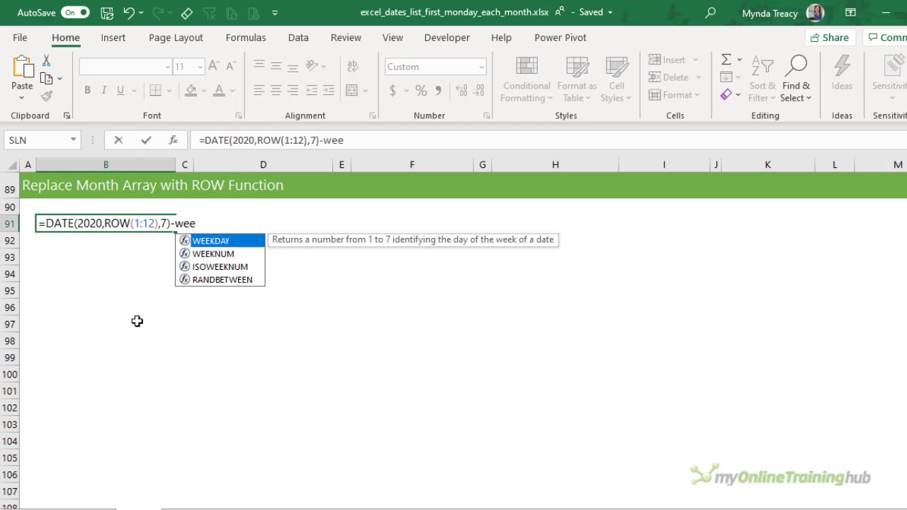
key("Tab")
key("ctrl+v")
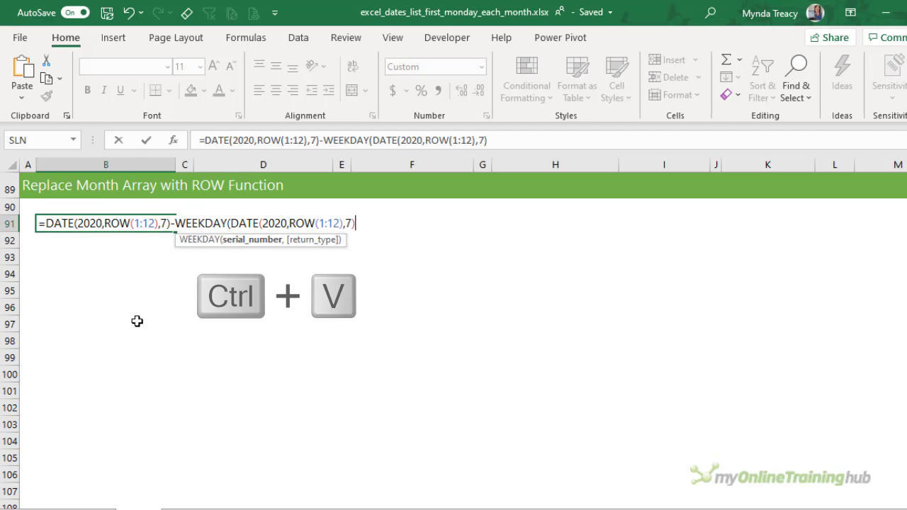
key("BackSpace")
key("BackSpace")
type("1)-")
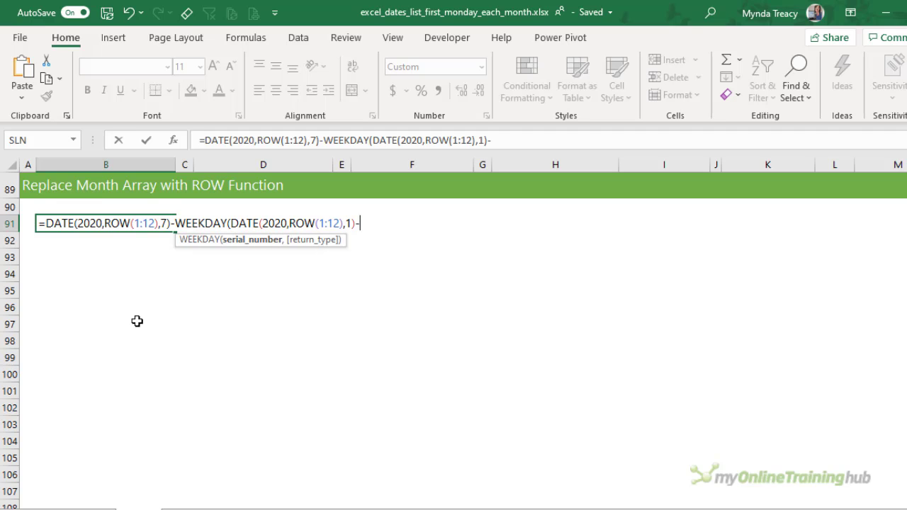
type("1,3")
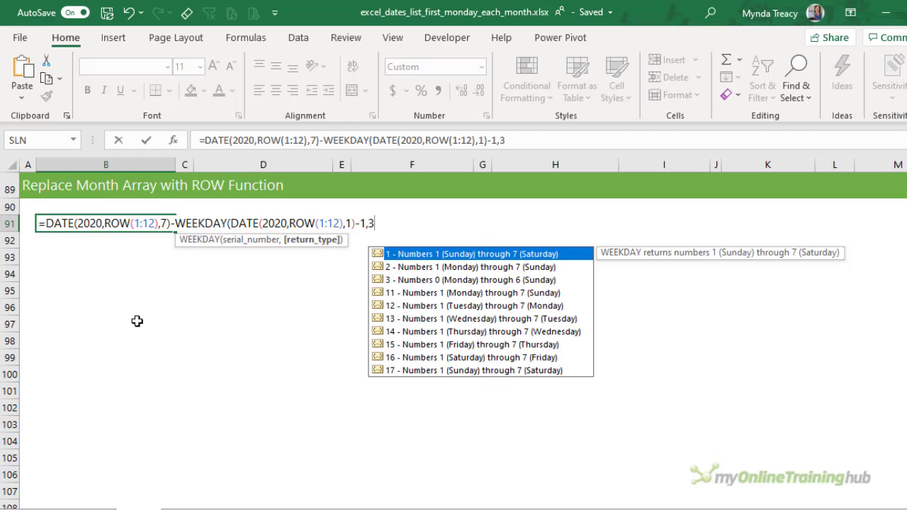
type(")")
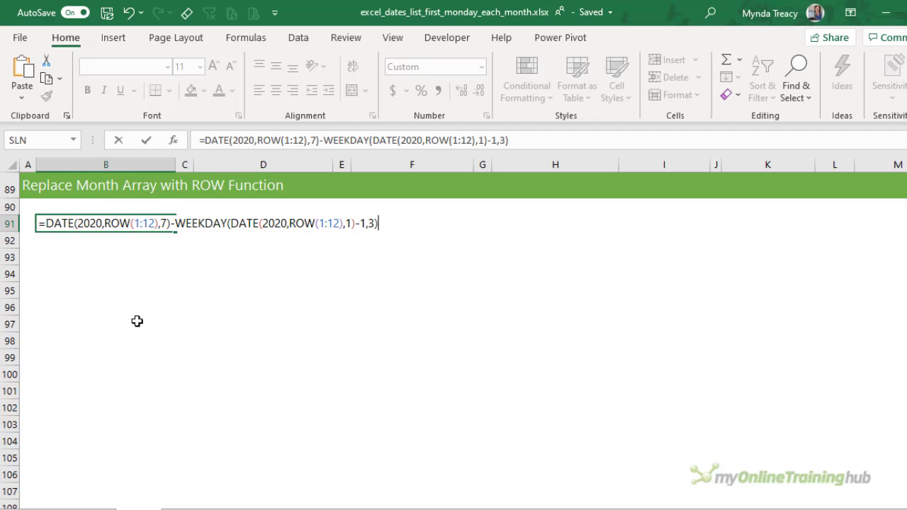
key("Return")
key("Up")
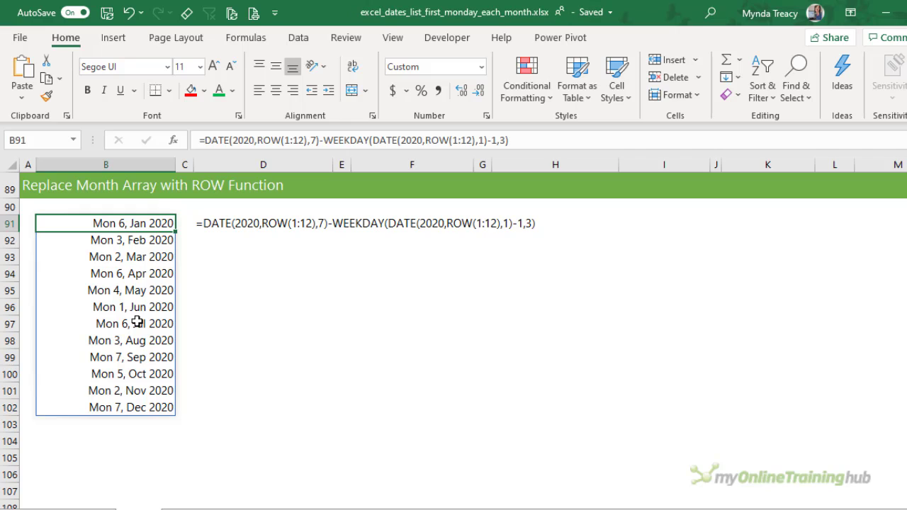
key("ctrl+shift+Down")
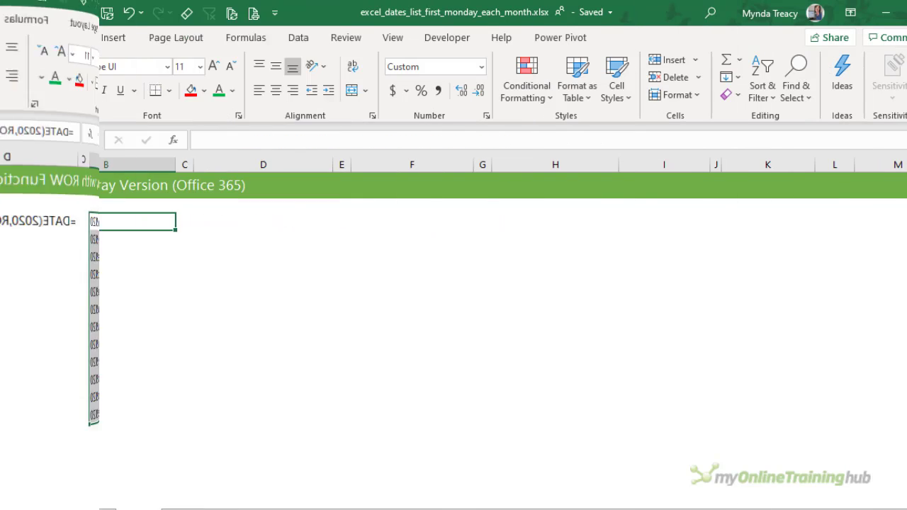
- Begin the formula =DATE(2020,SEQUENCE(12) in cell B112 of the Dynamic Array Version section
type("d")
type("at")
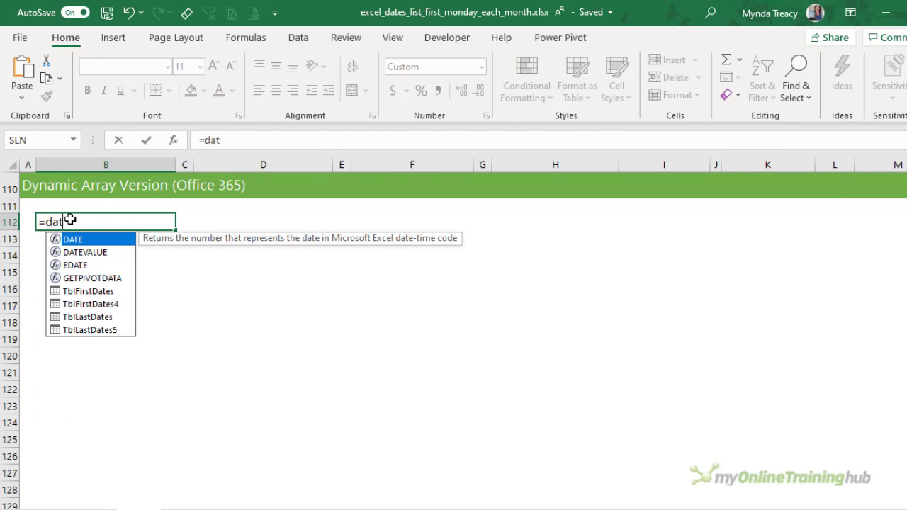
key("Tab")
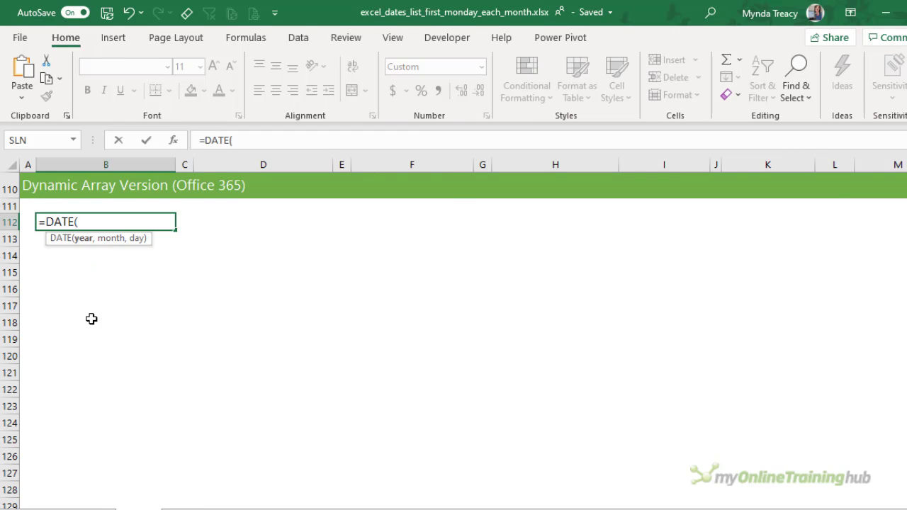
type("2020,")
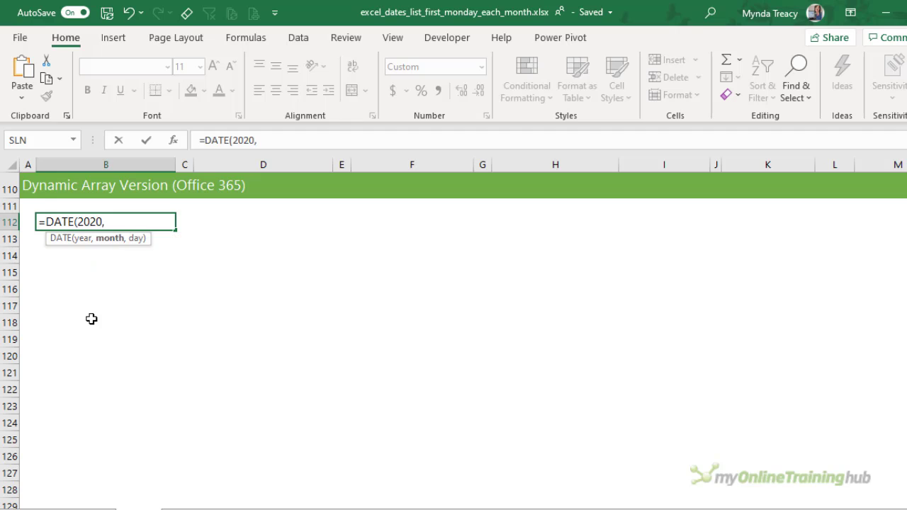
type("seq")
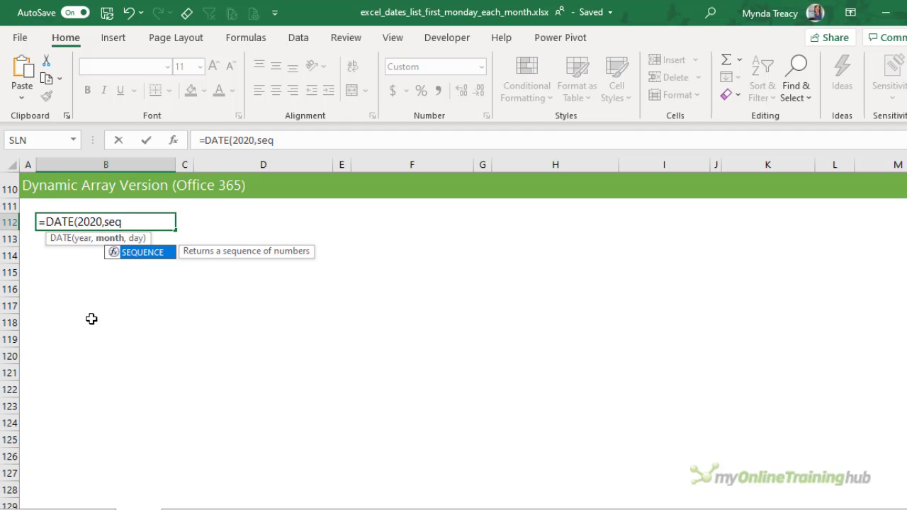
key("Tab")
type("12")
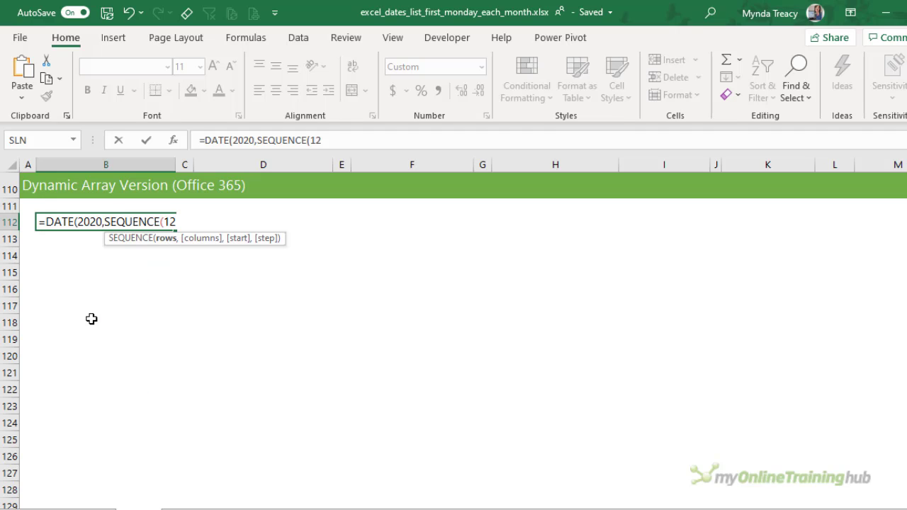
type(")")
- Evaluate only the SEQUENCE(12) part of the B112 formula to inspect its array, and restore the function
key("shift+Left")
key("shift+Left")
key("shift+Left")
key("shift+Left")
key("shift+Left")
key("shift+Left")
key("shift+Left")
key("shift+Left")
key("shift+Left")
key("shift+Left")
key("shift+Left")
key("shift+Left")
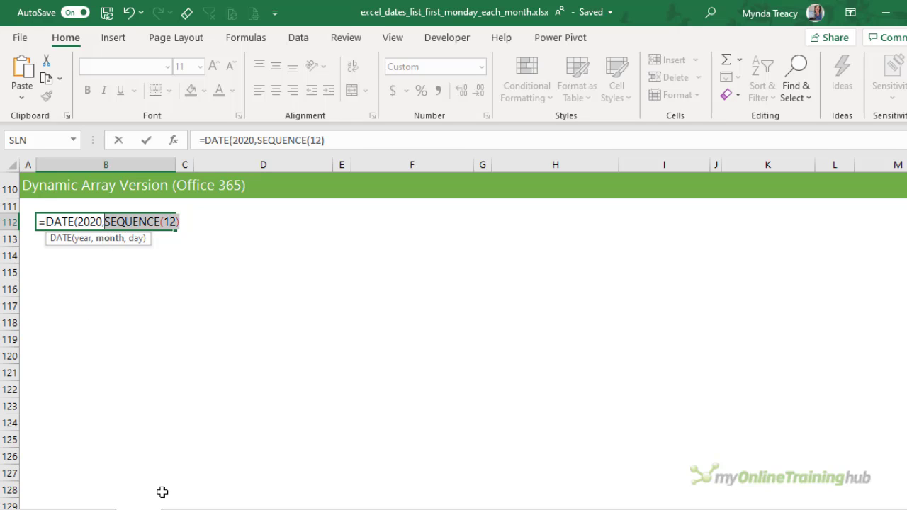
key("F9")
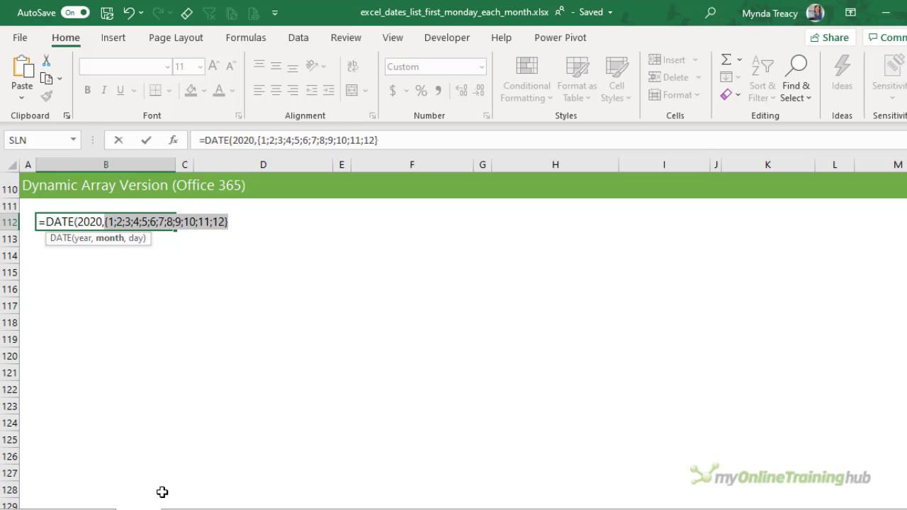
key("ctrl+z")
- Close the DATE function in B112 with day 7, copy its text without the equals sign, and append -WEEKDAY( to the formula
type(",7)")
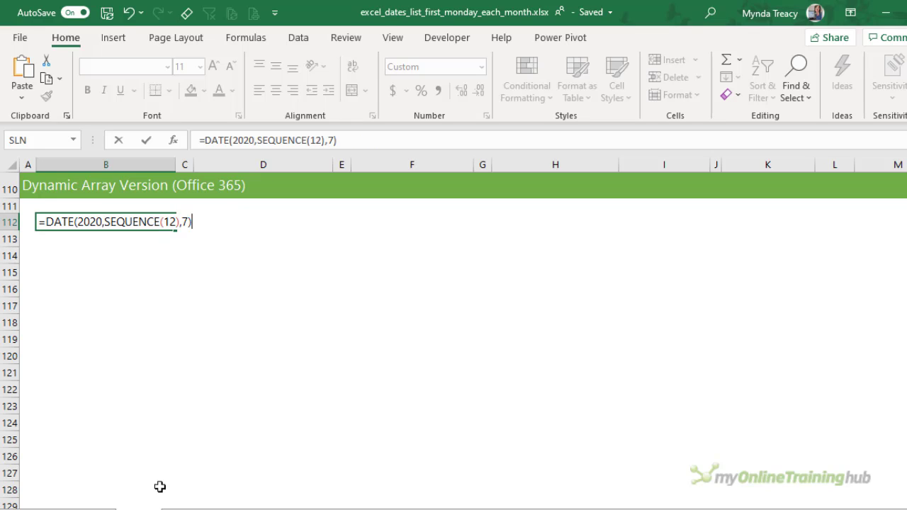
left_click_drag(47, 222, 192, 222)
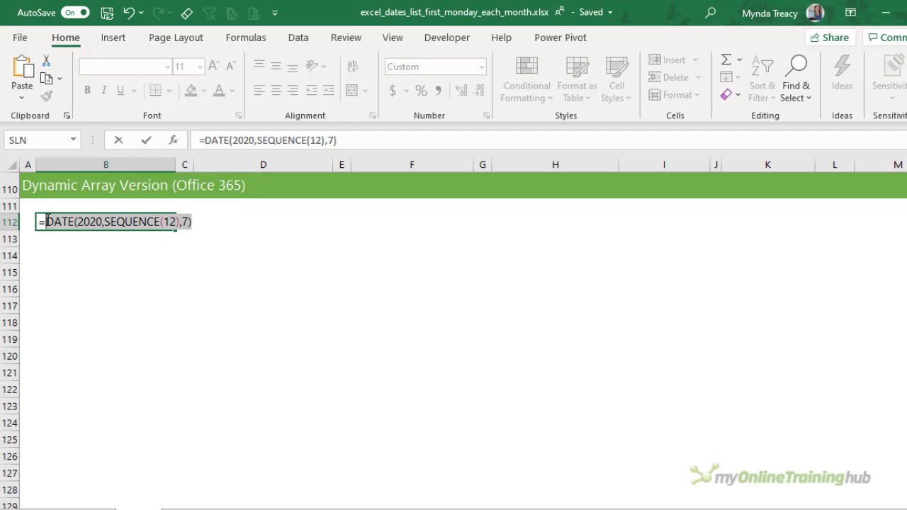
left_click(206, 227)
type("-week")
key("Tab")
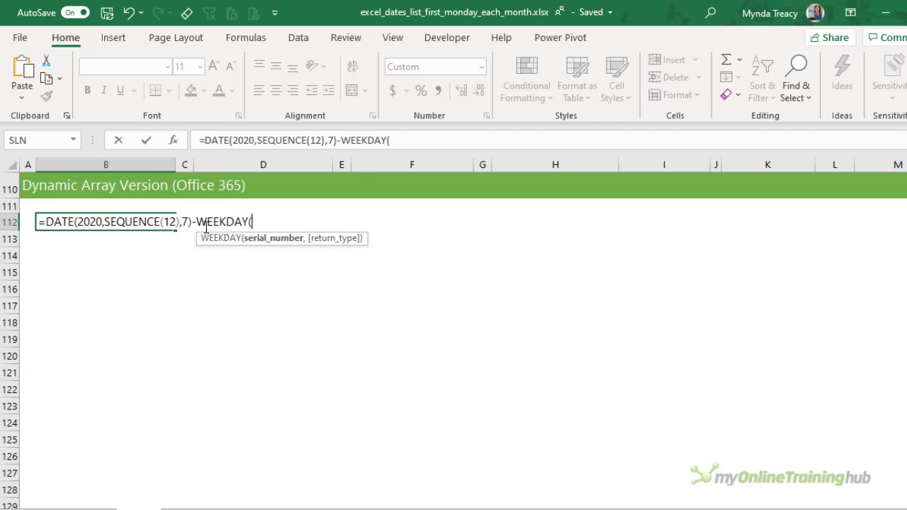
- Paste the copied DATE text into WEEKDAY with day 1, subtract 1, set return type 3, and enter the B112 formula
key("ctrl+v")
key("BackSpace")
key("BackSpace")
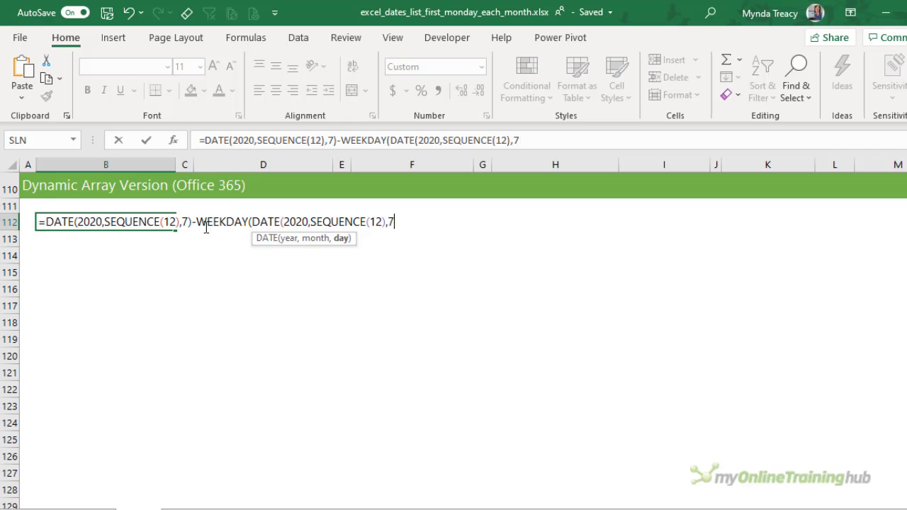
type("1)-")
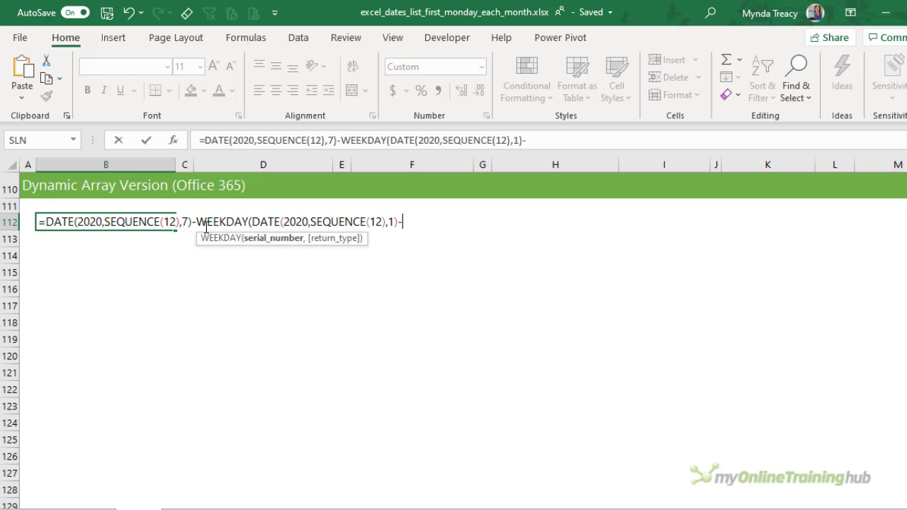
type("1,3")
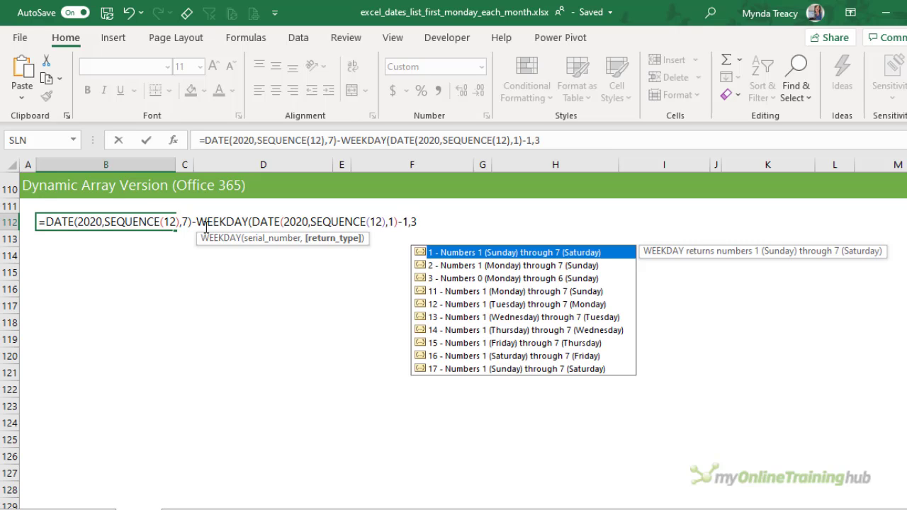
type(")")
key("Return")
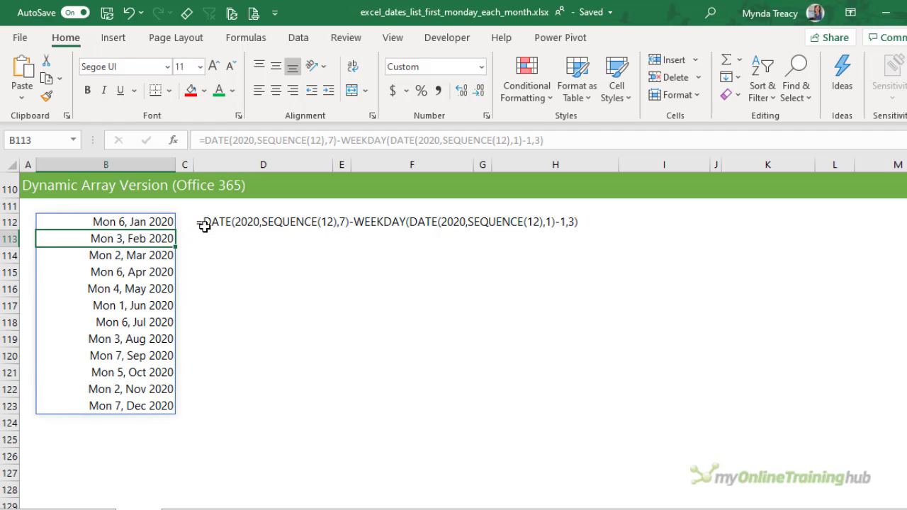
key("Up")
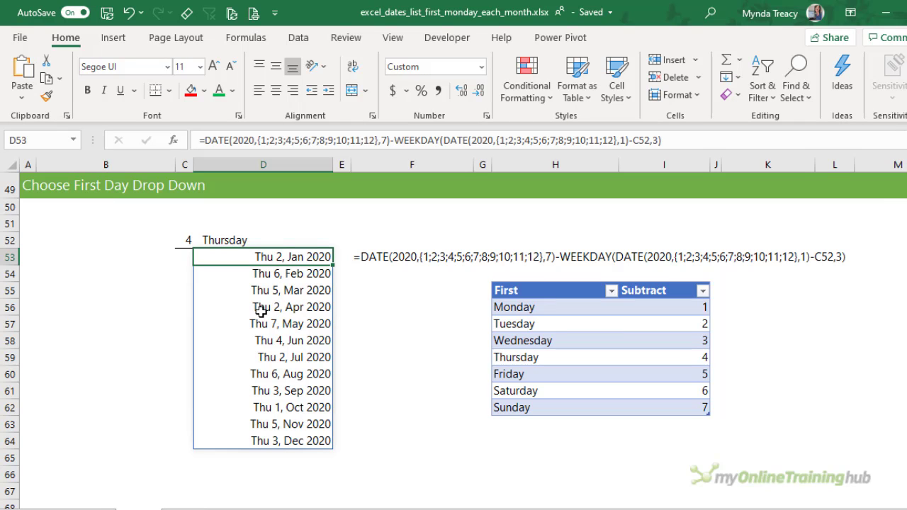
- Set the weekday in D52 of the Choose First Day section to Monday, and change it to Friday
left_click(320, 241)
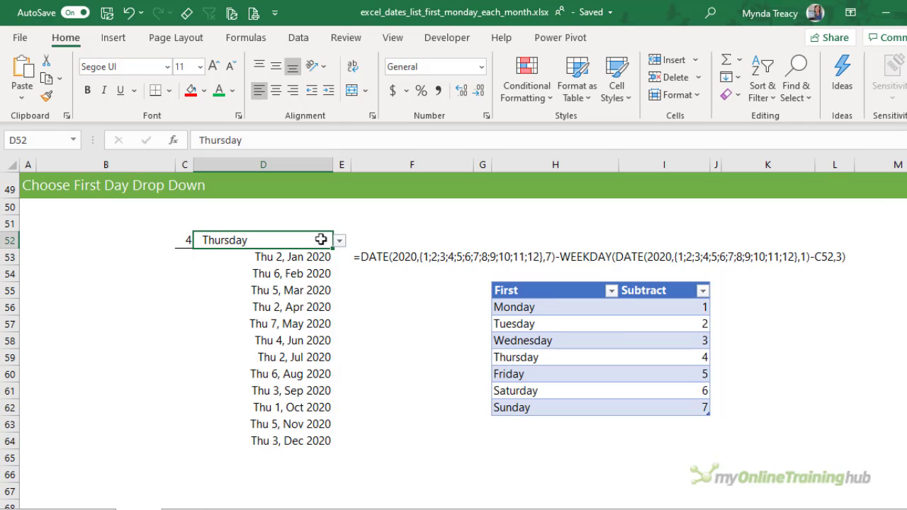
left_click(340, 241)
left_click(304, 258)
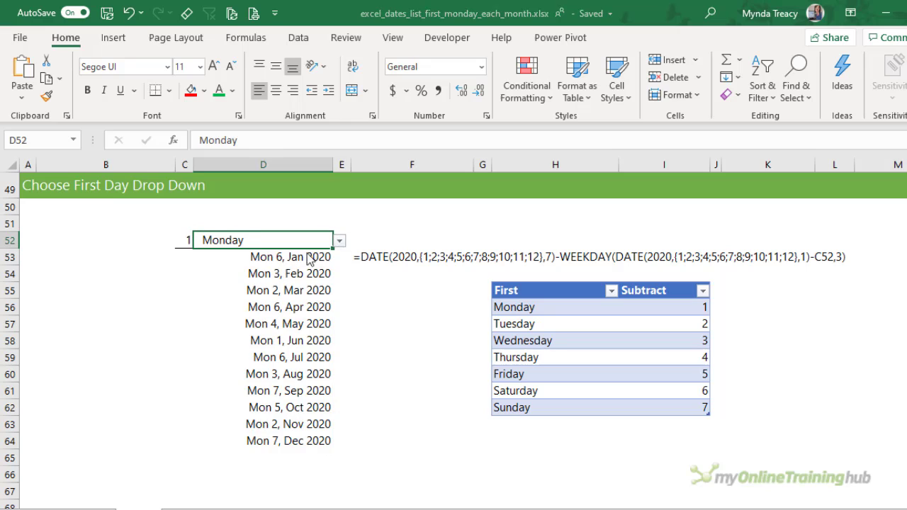
left_click(340, 241)
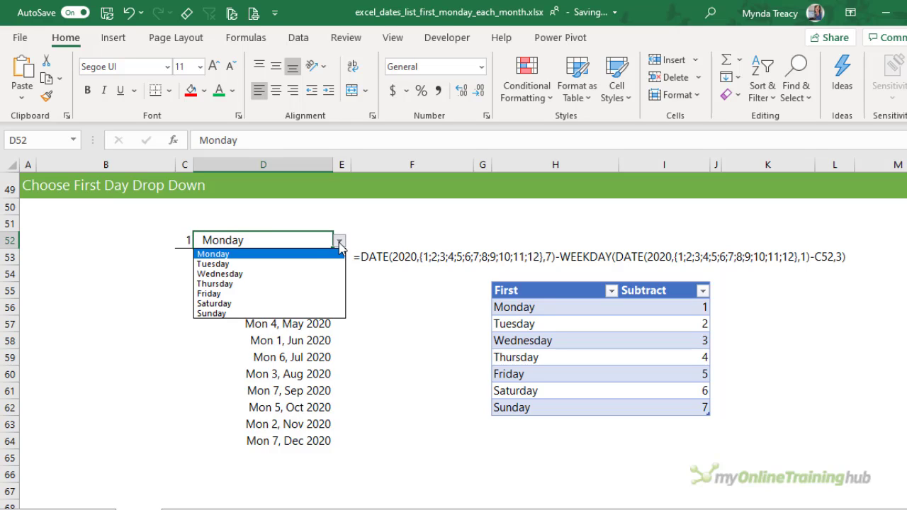
left_click(295, 293)
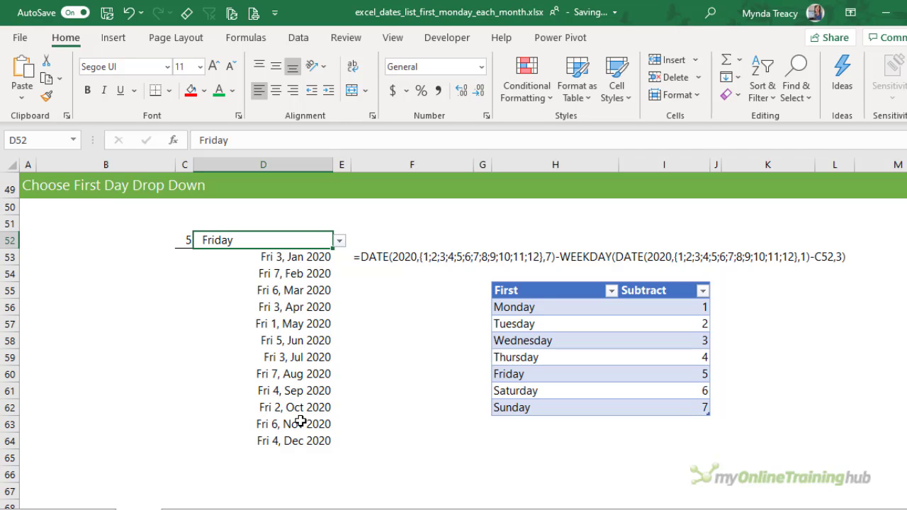
- Examine the First/Subtract table, the date formula in D53 and the XLOOKUP formula in C52 without changing them
left_click_drag(516, 290, 673, 401)
left_click_drag(665, 308, 662, 401)
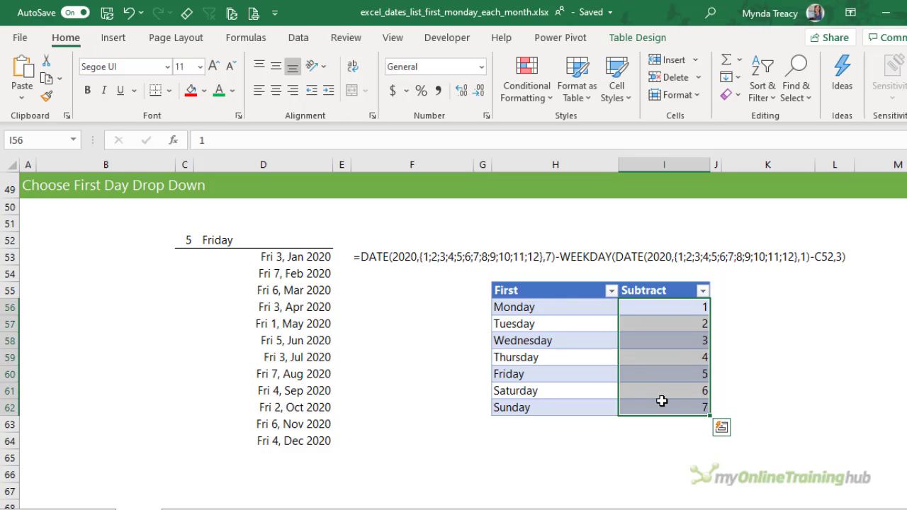
left_click(298, 257)
key("F2")
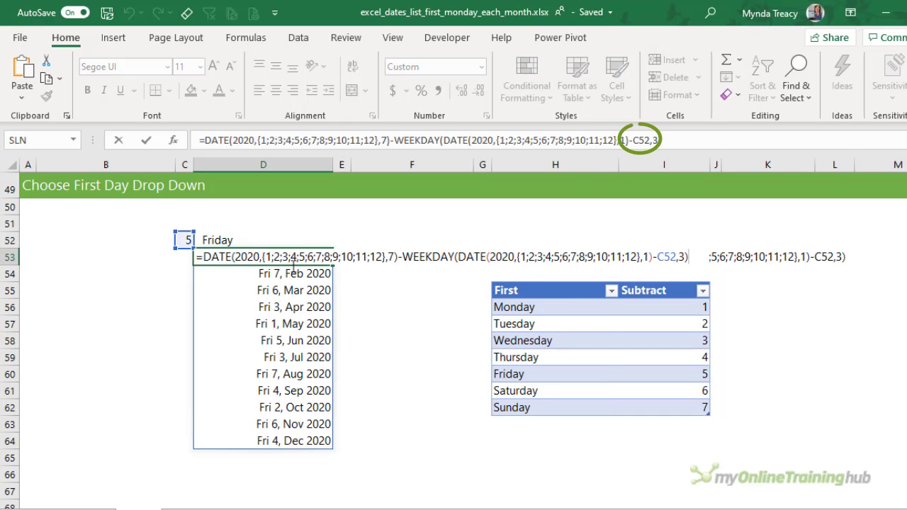
key("Escape")
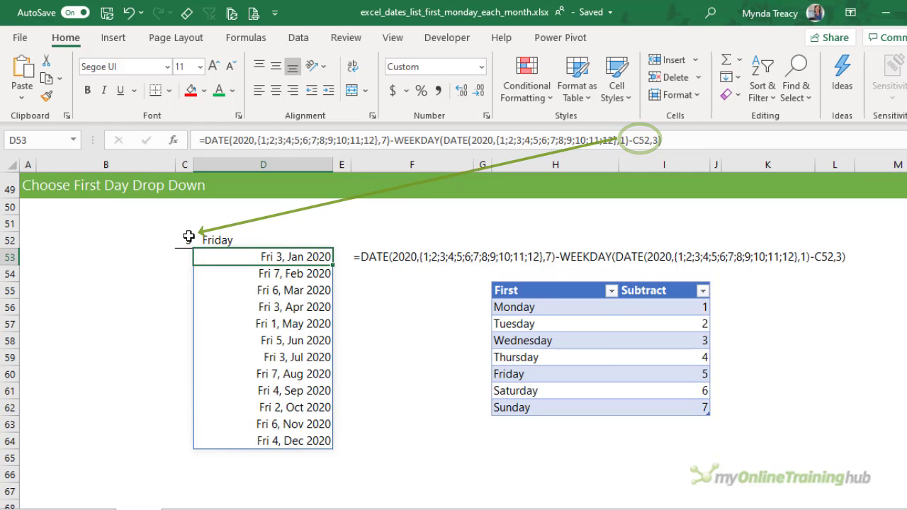
left_click(186, 240)
key("F2")
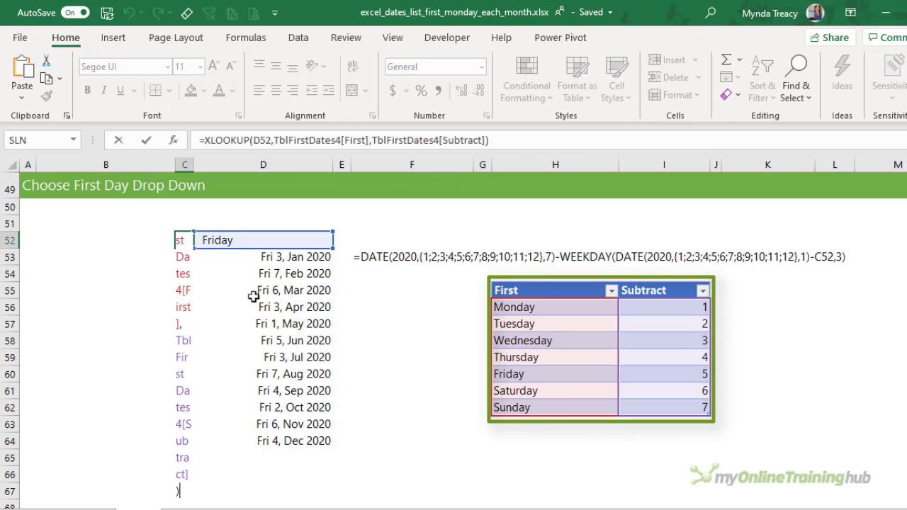
key("Escape")
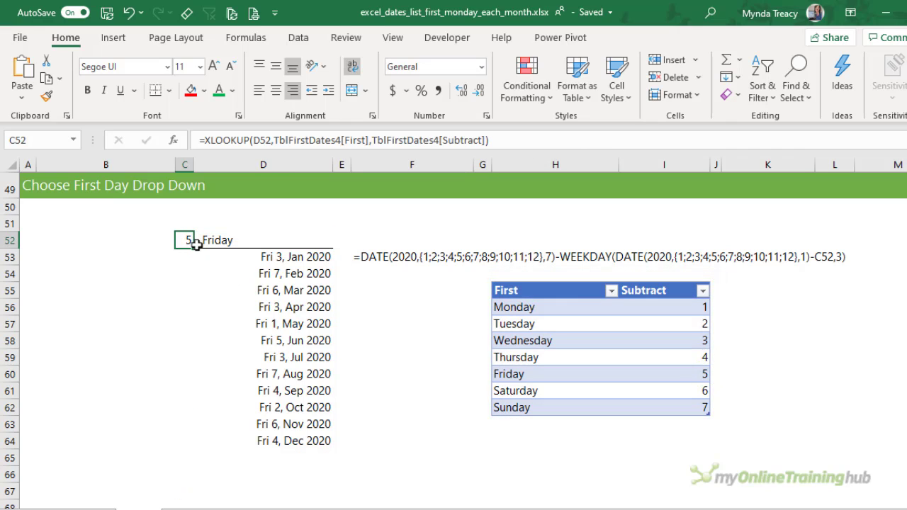
- Choose Wednesday as the first day in D52 and select the spilled date list starting in D53
left_click(248, 240)
left_click(340, 241)
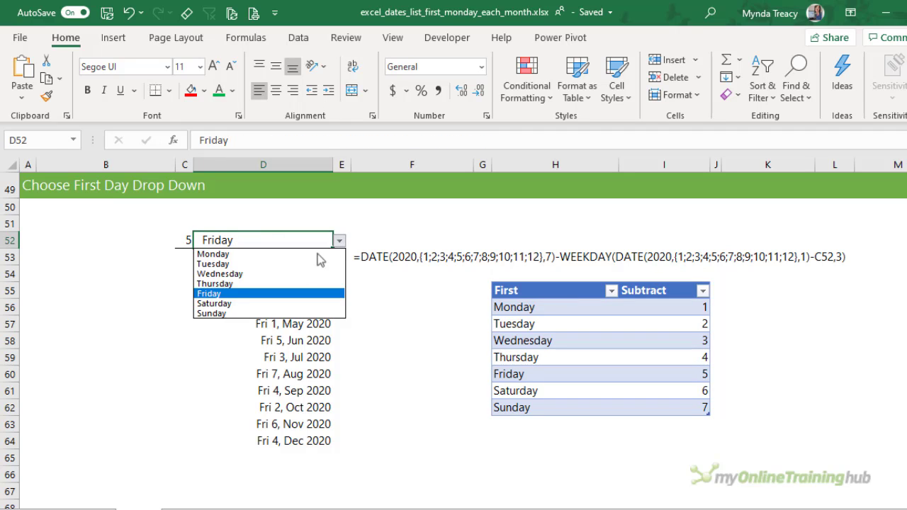
left_click(287, 273)
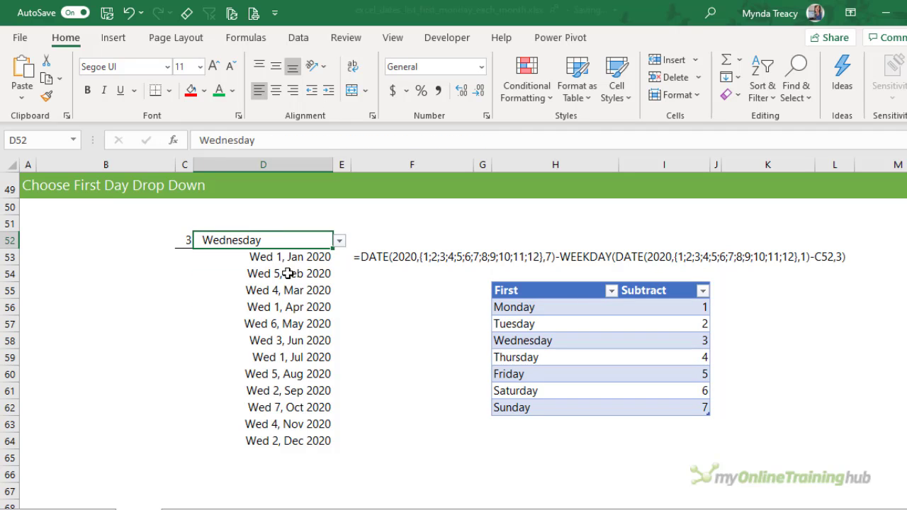
left_click(240, 261)
left_click_drag(240, 261, 256, 441)
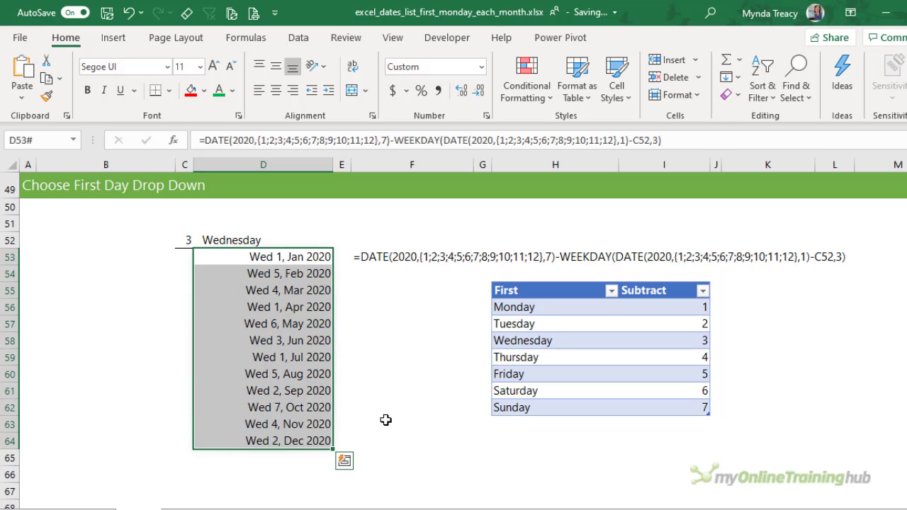
key("Up")
key("Left")
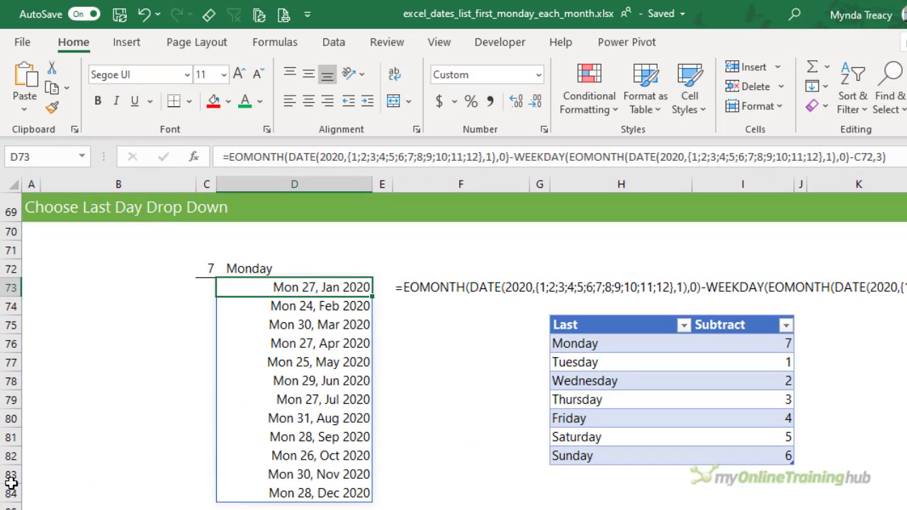
- Examine the EOMONTH and WEEKDAY arguments of the D73 formula and the Subtract values in the Choose Last Day table
double_click(250, 157)
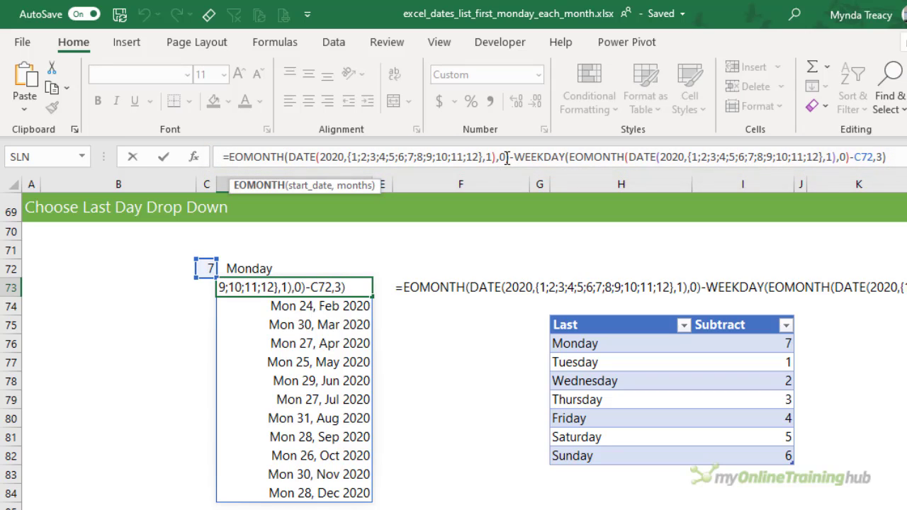
double_click(503, 157)
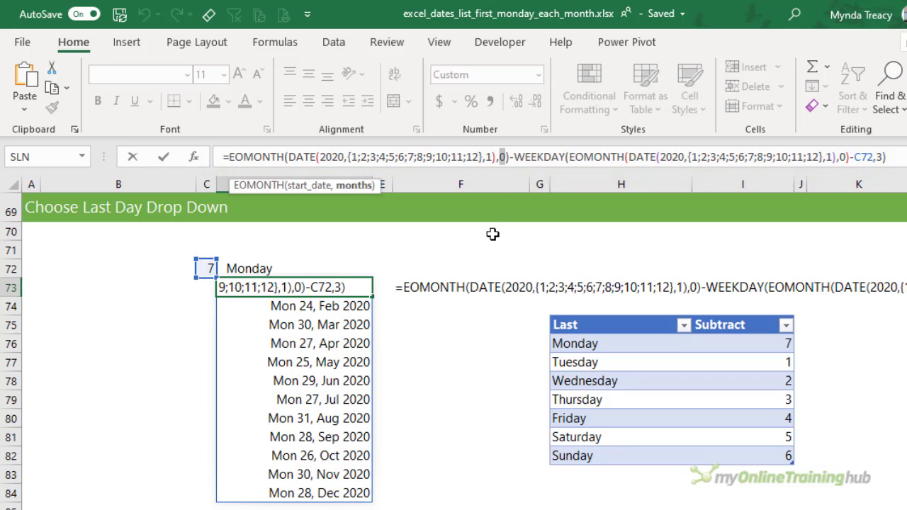
left_click_drag(353, 158, 480, 156)
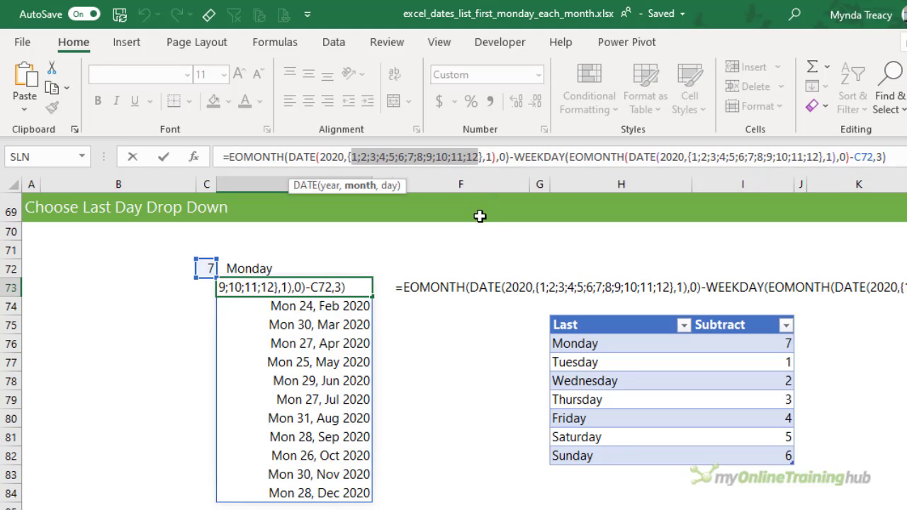
left_click(589, 157)
double_click(589, 157)
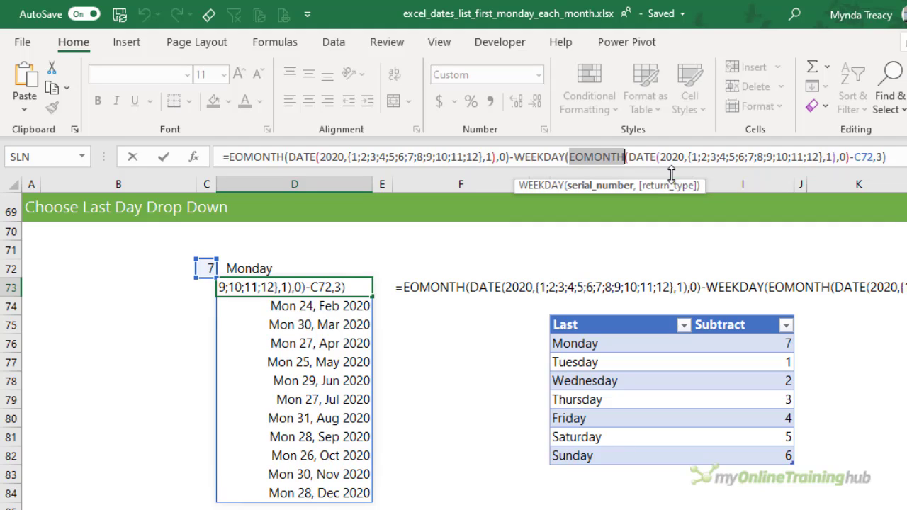
key("Escape")
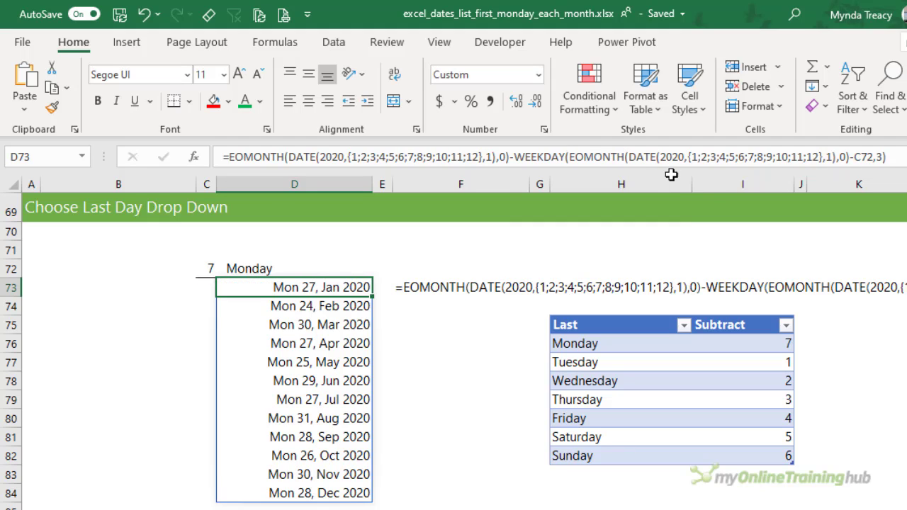
left_click_drag(741, 338, 729, 456)
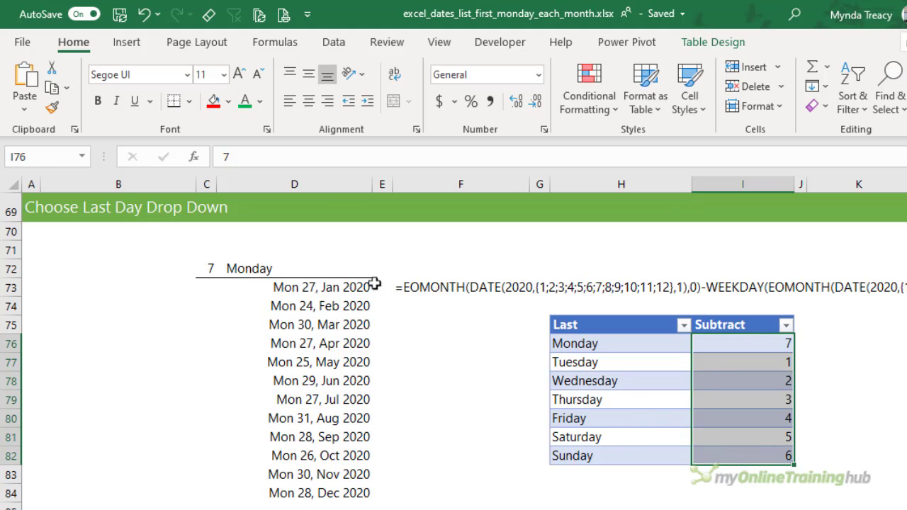
- Switch the last day in D72 to Wednesday, to Saturday, and back to Wednesday
left_click(345, 268)
left_click(380, 270)
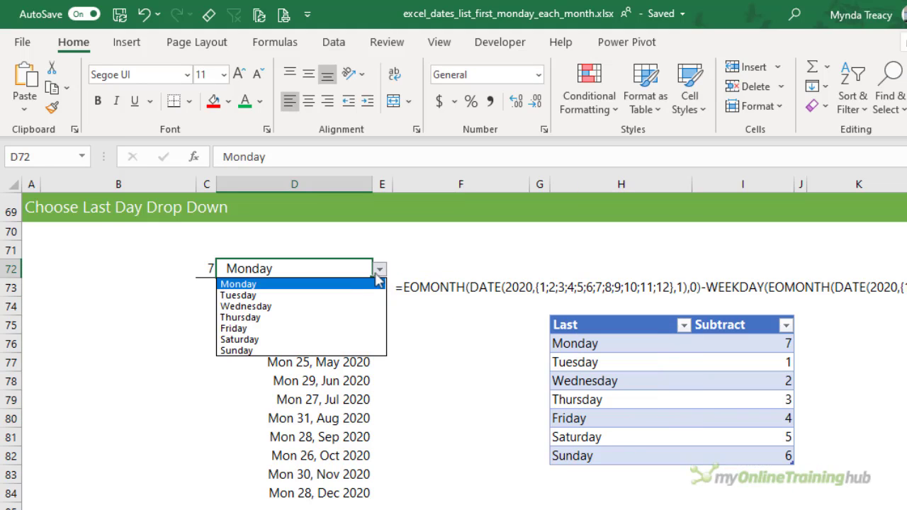
left_click(303, 307)
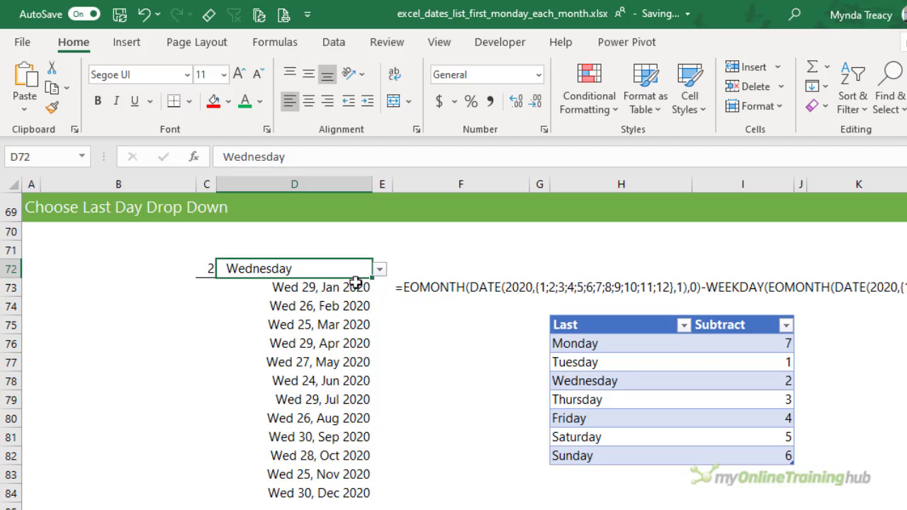
left_click(379, 272)
left_click(286, 341)
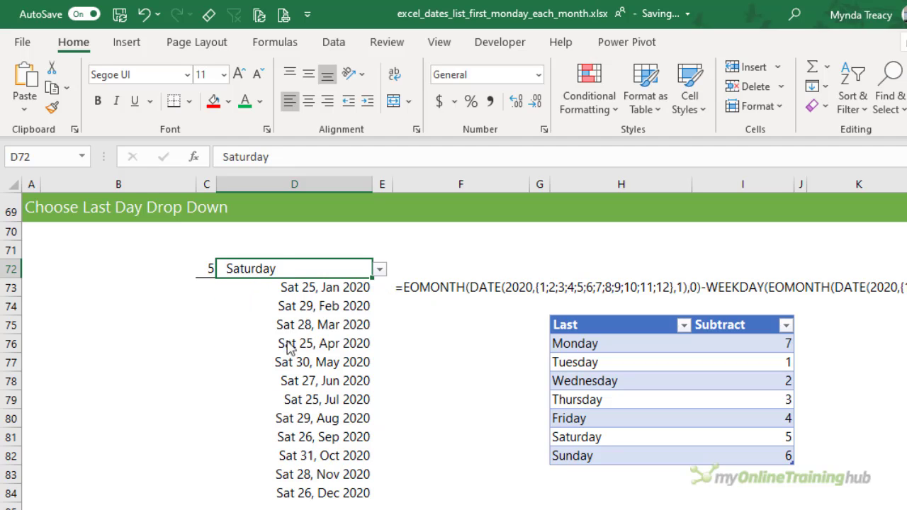
left_click(380, 269)
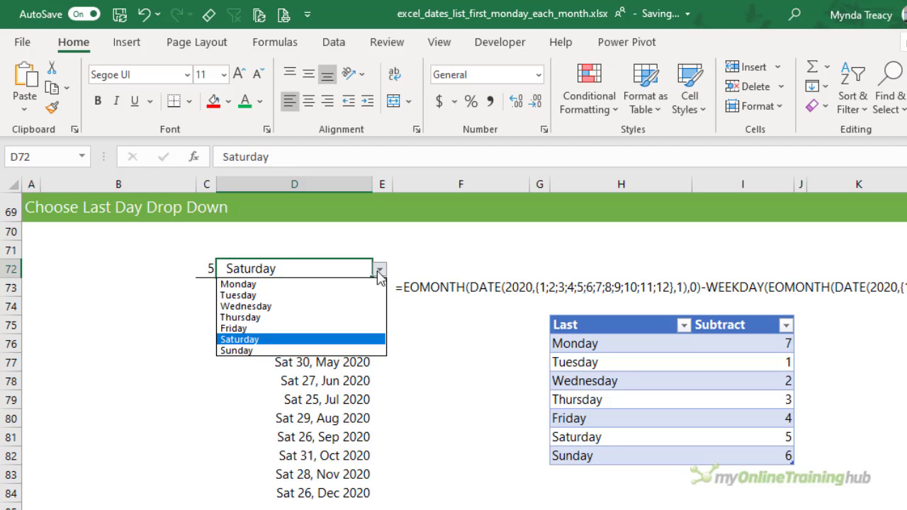
left_click(303, 308)
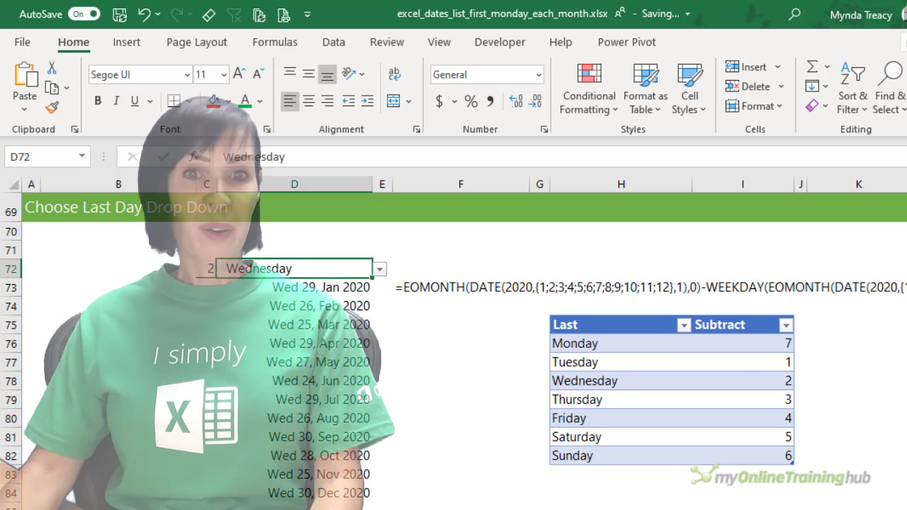